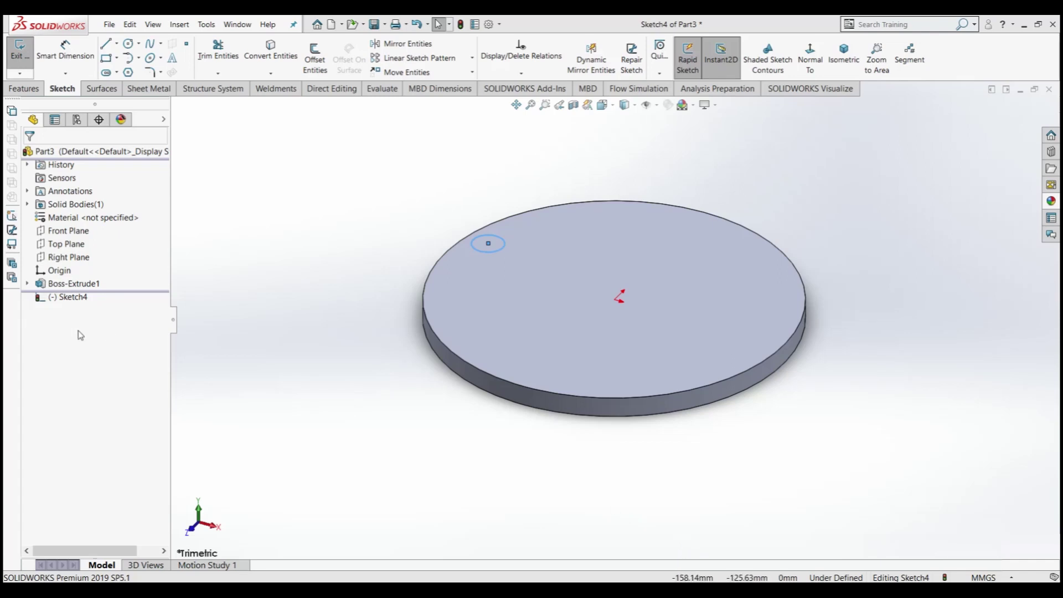
Extrude the small circle 5 mm as a separate, unmerged peg body (Boss-Extrude3)
left_click(18, 88)
left_click(26, 61)
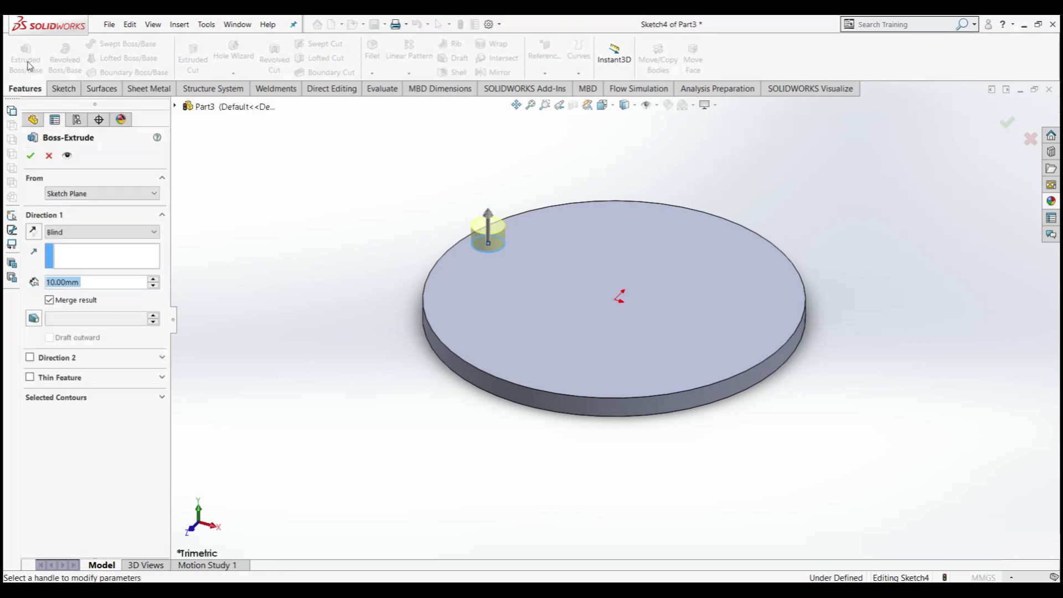
type("5")
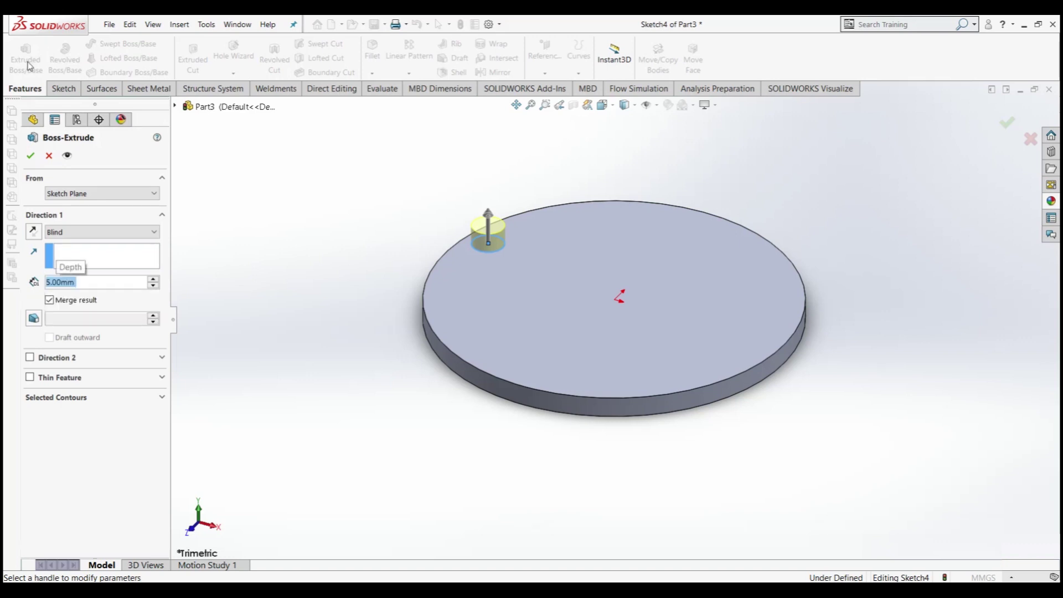
key("Return")
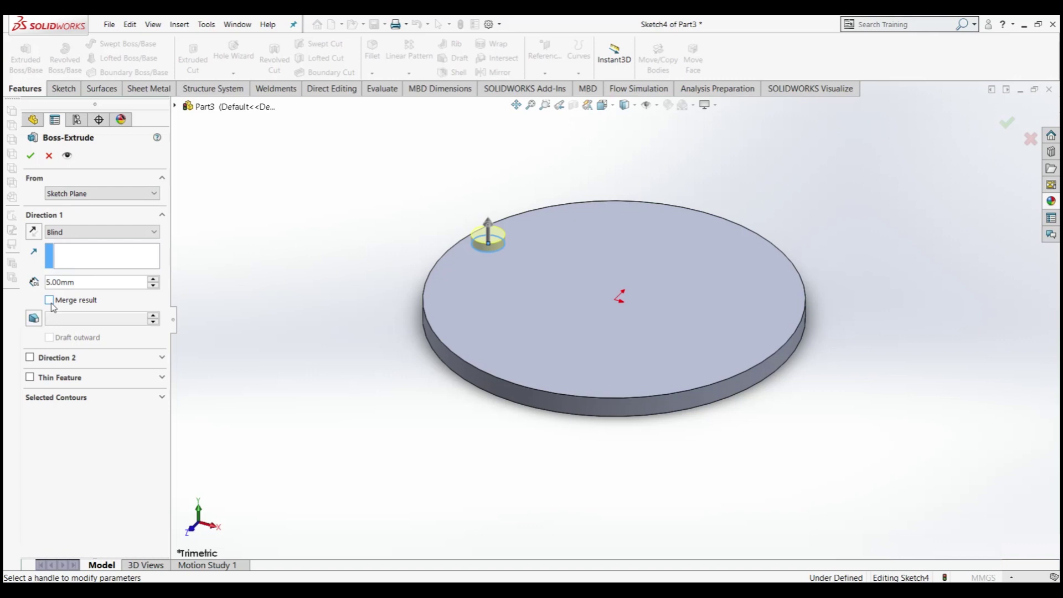
left_click(31, 155)
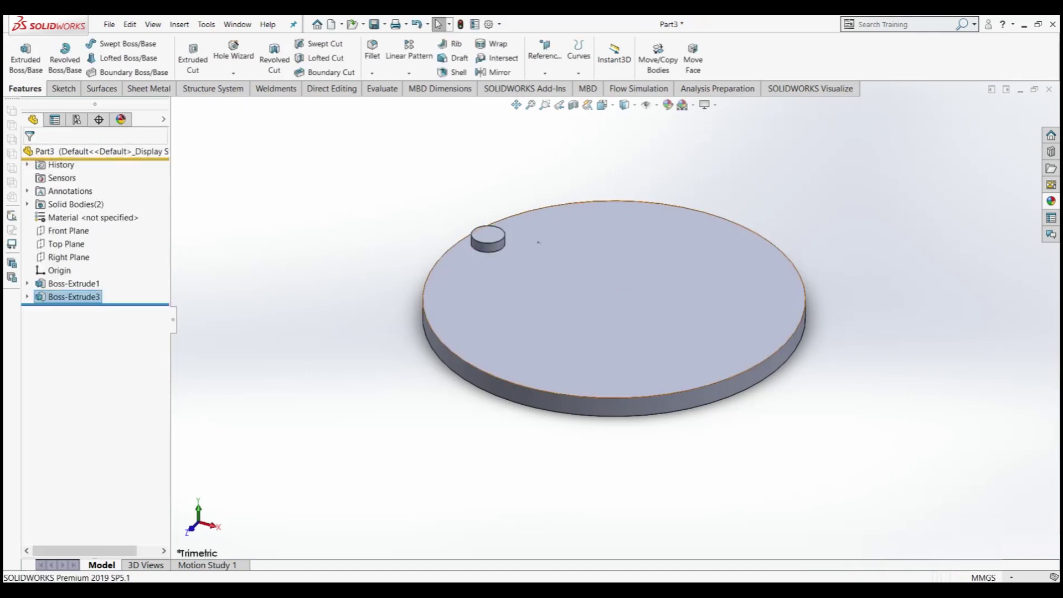
Apply the black-and-white checker texture appearance to the Boss-Extrude3 peg feature
right_click(82, 298)
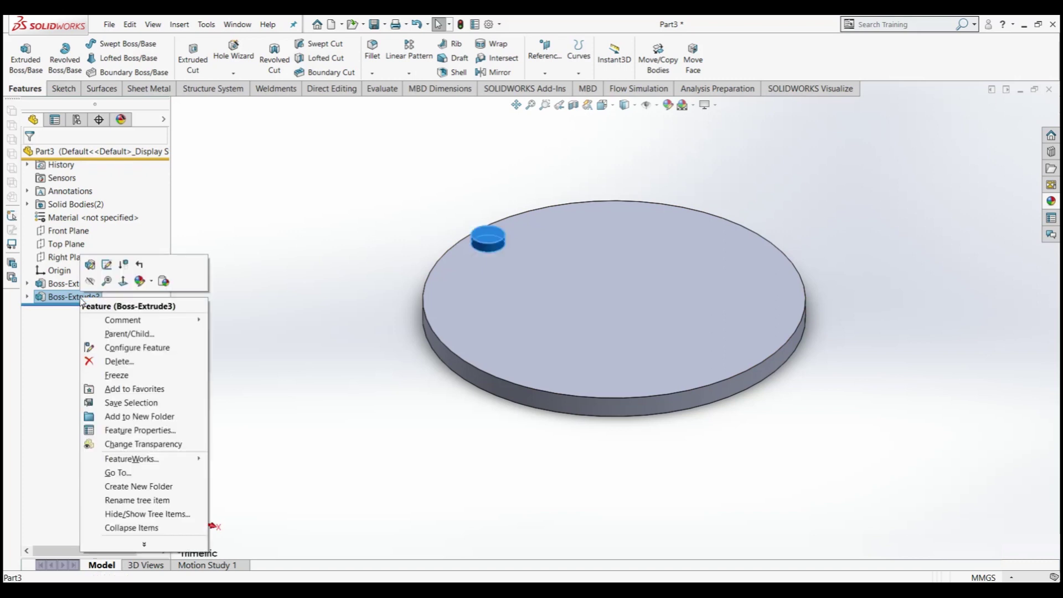
left_click(140, 280)
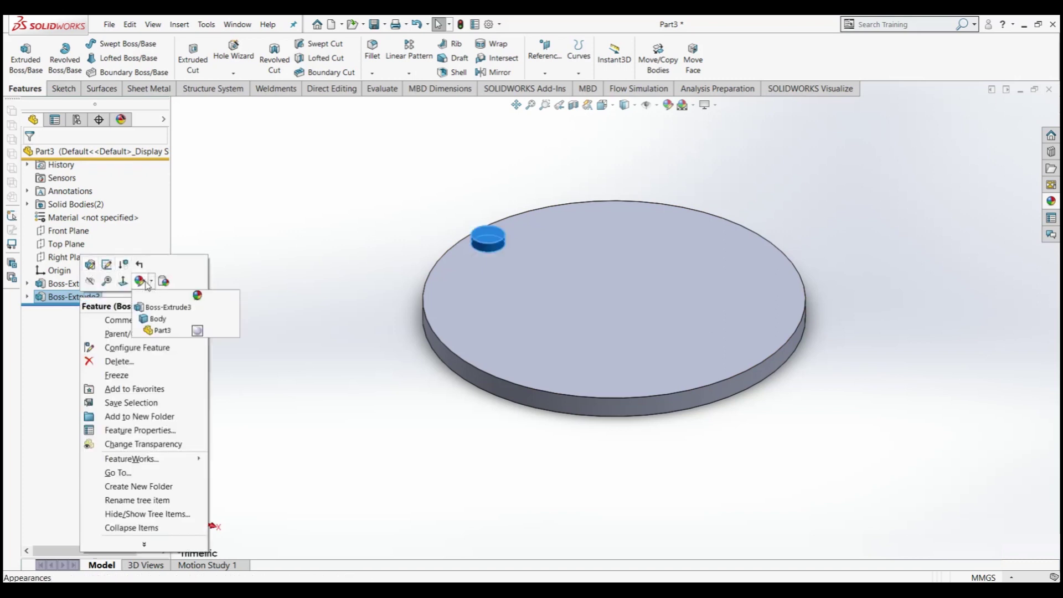
left_click(145, 308)
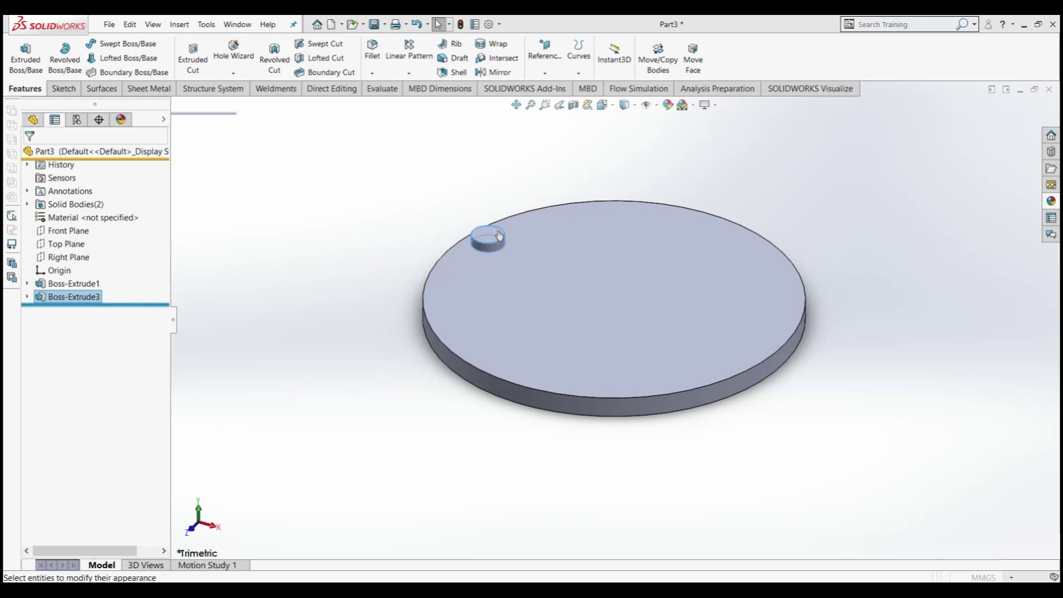
left_click(951, 406)
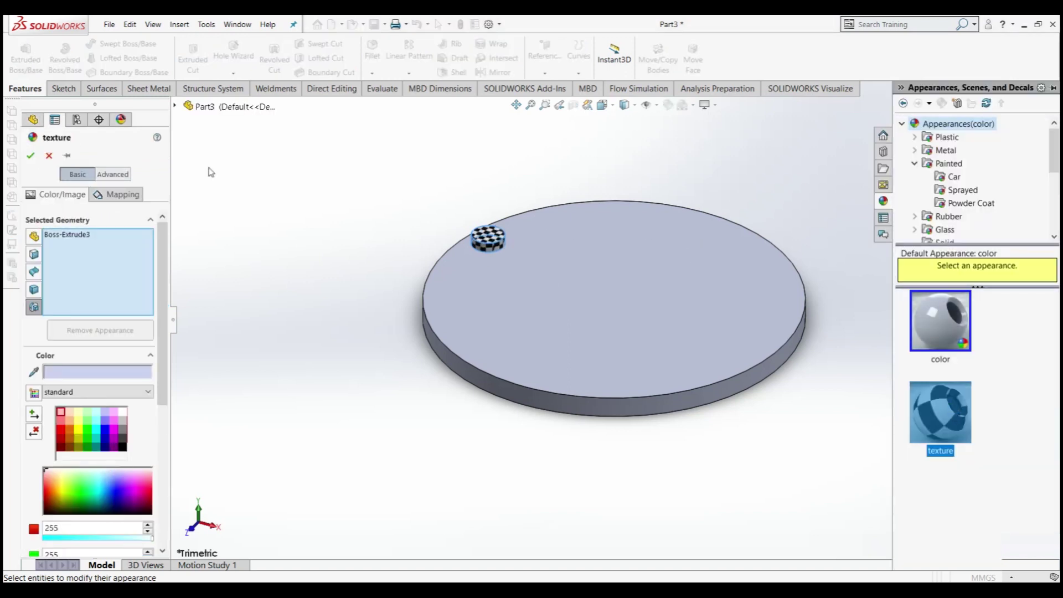
left_click(30, 157)
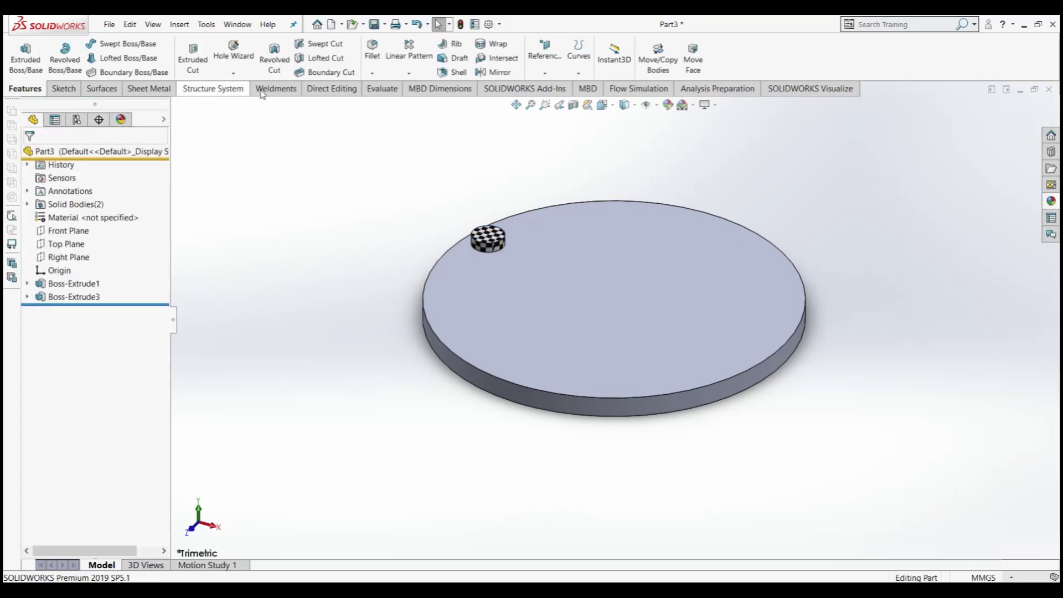
left_click(409, 73)
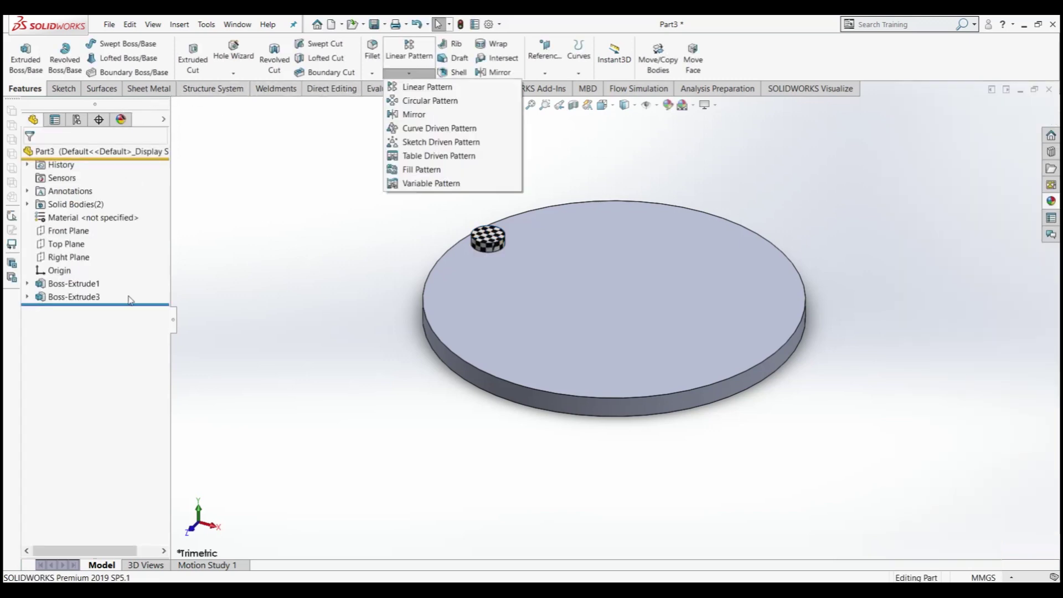
Start a circular pattern of the peg body around the disc's outer edge
left_click(409, 101)
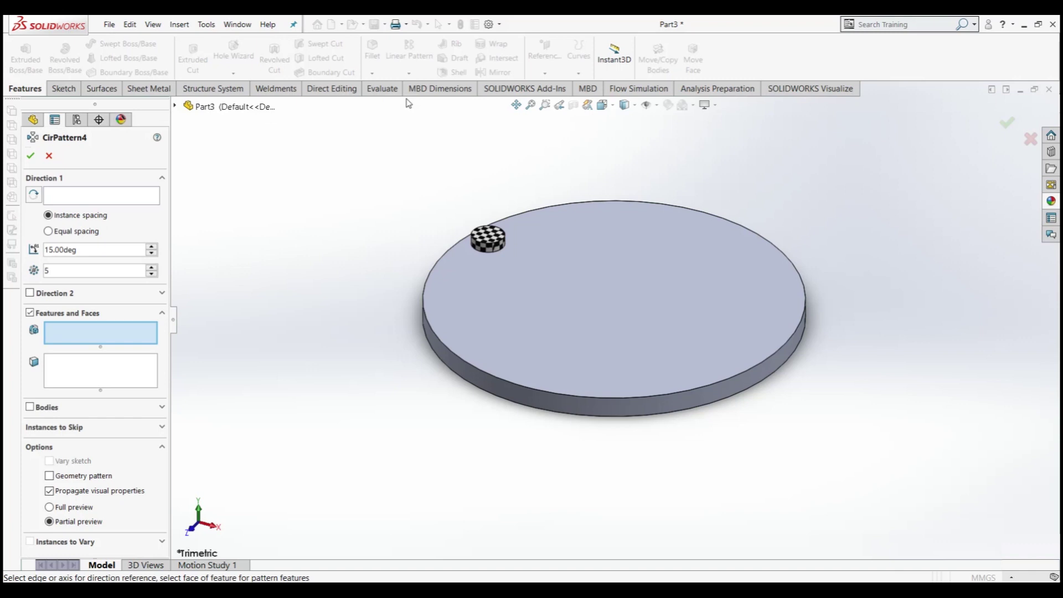
left_click(66, 196)
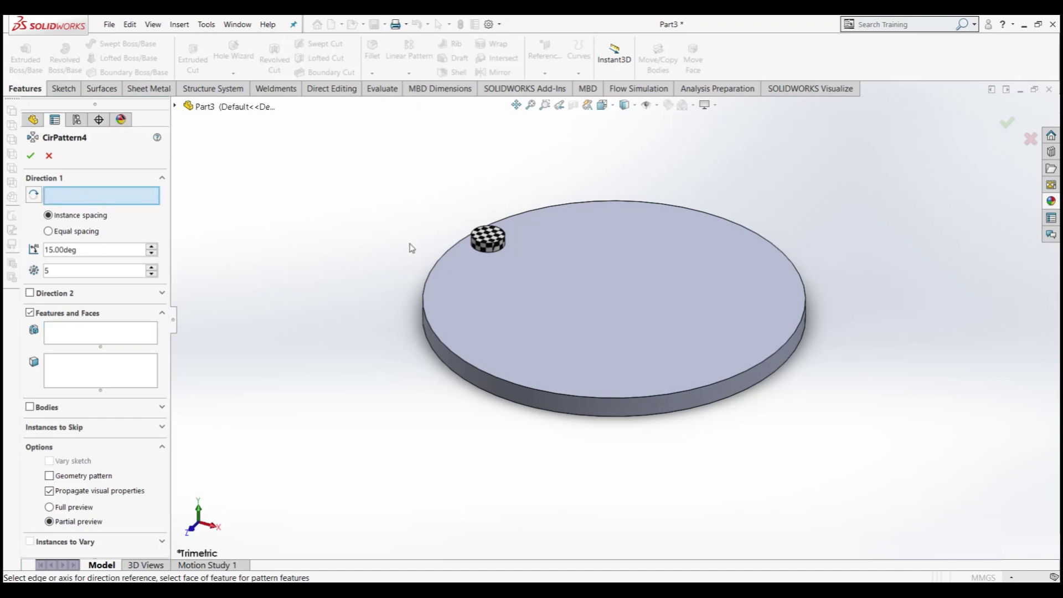
left_click(441, 263)
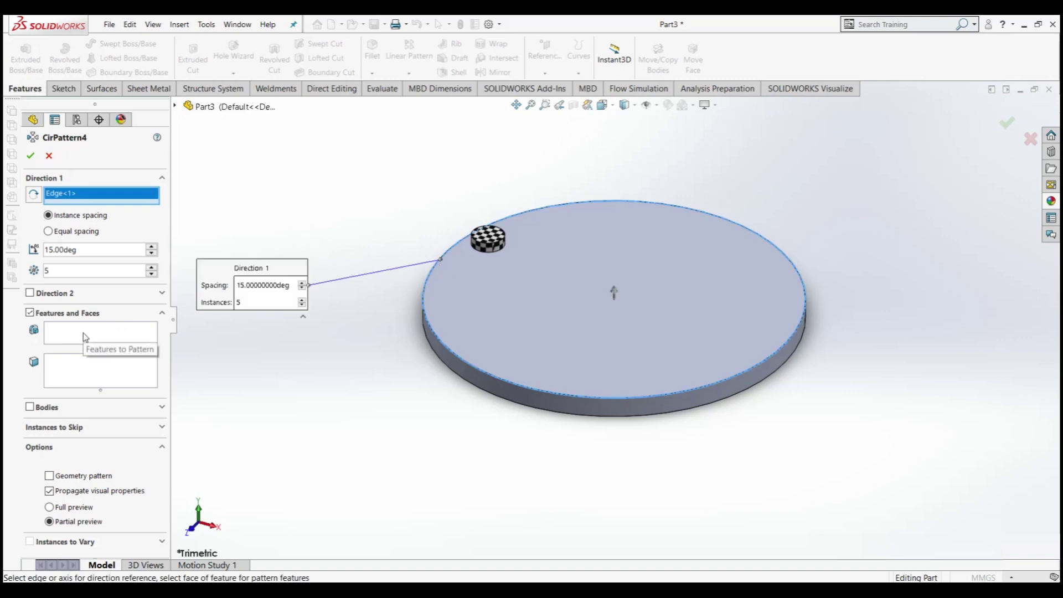
left_click(31, 406)
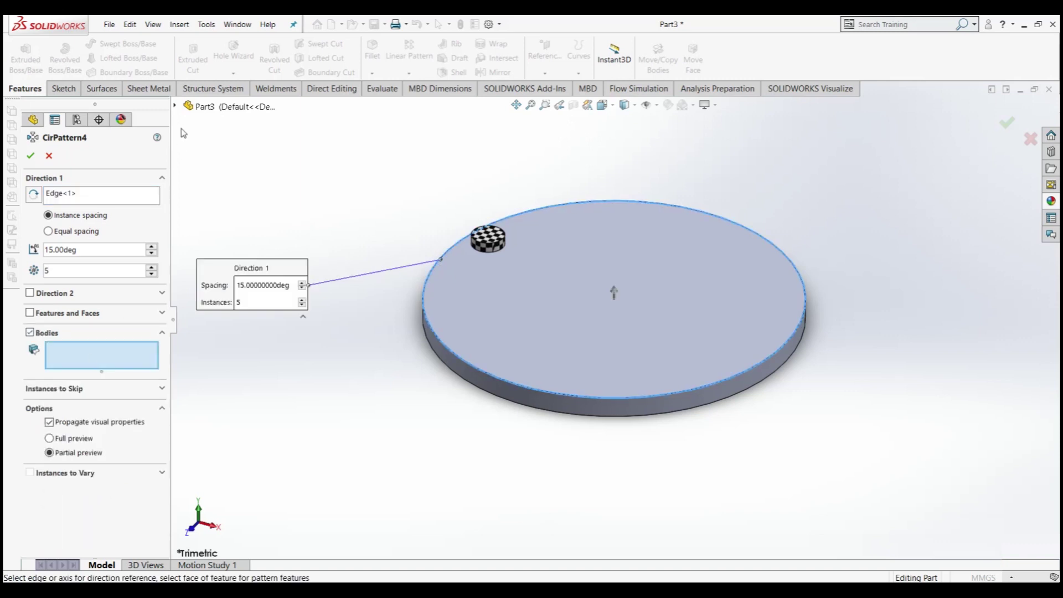
left_click(488, 250)
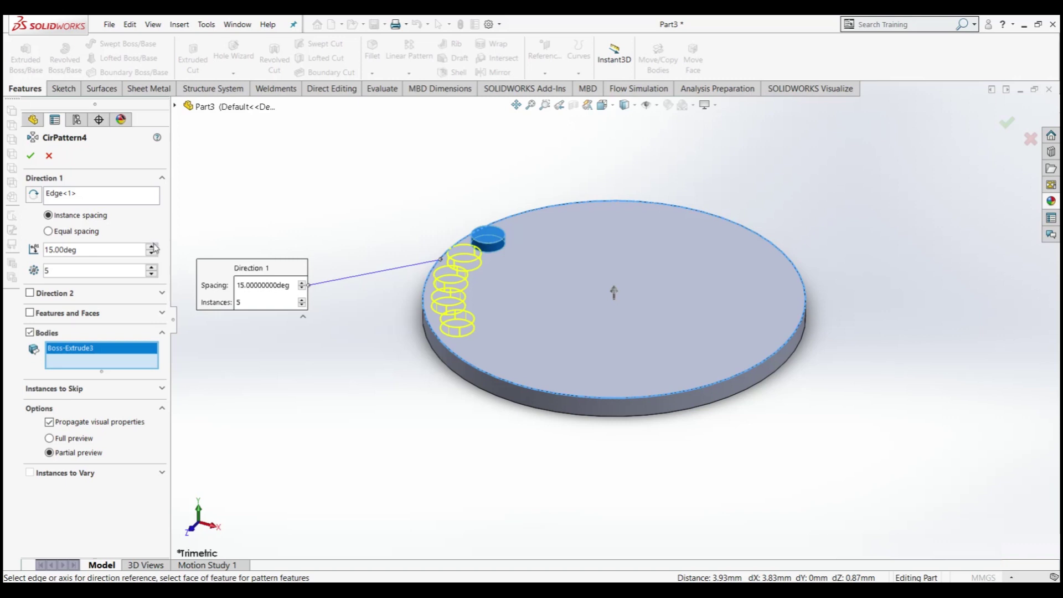
Set the pattern to 10 instances at 30° spacing and accept it as CirPattern4
scroll(155, 248, "up", 1)
scroll(155, 248, "up", 2)
scroll(154, 248, "up", 2)
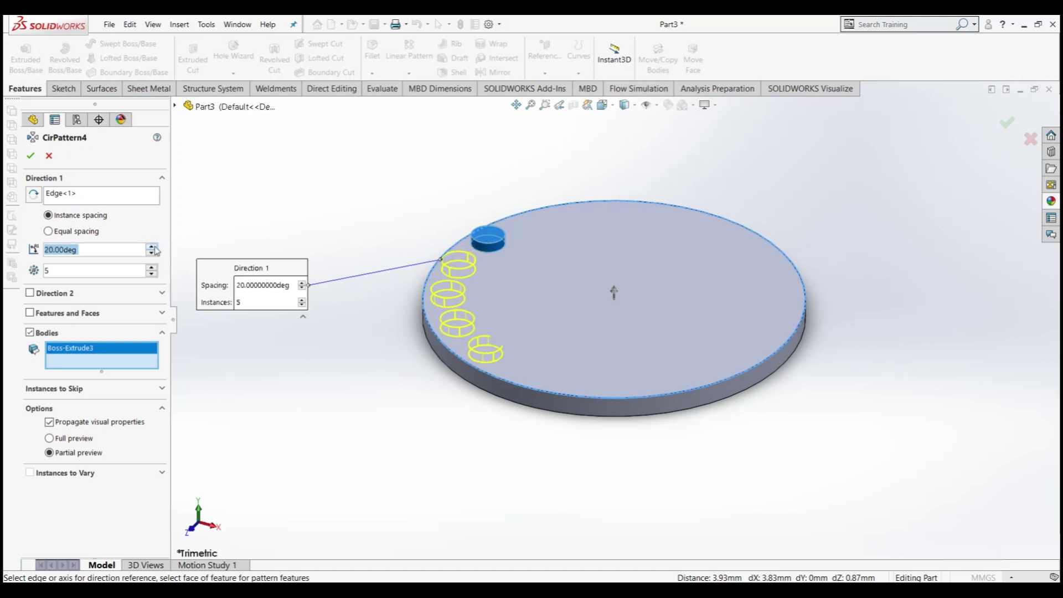
scroll(154, 248, "up", 2)
scroll(156, 251, "up", 2)
scroll(156, 251, "up", 2)
scroll(156, 251, "up", 2)
scroll(155, 251, "up", 2)
scroll(152, 270, "up", 1)
scroll(153, 272, "up", 1)
left_click(151, 269)
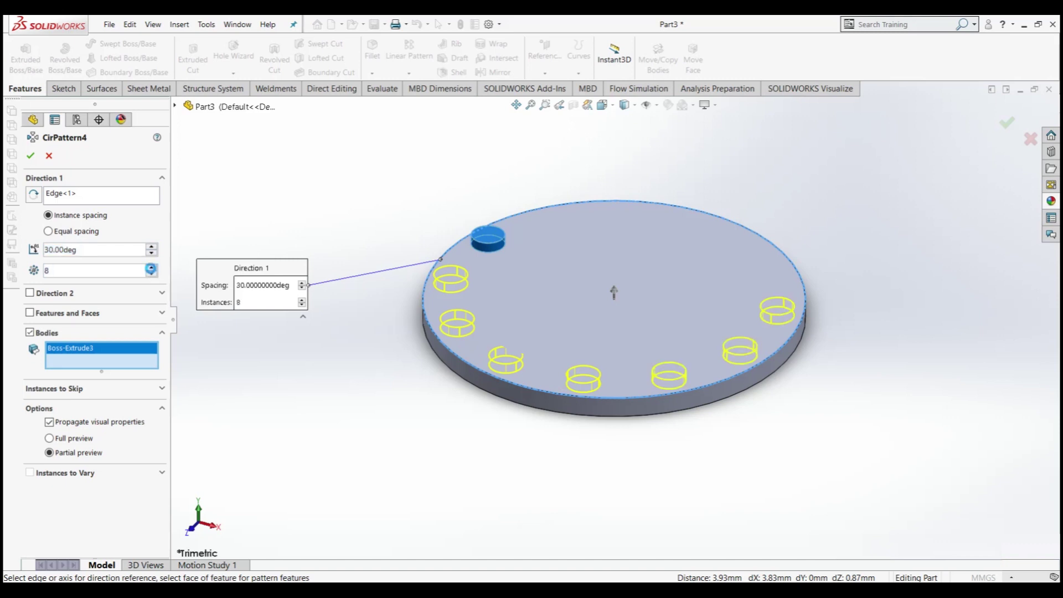
left_click(151, 269)
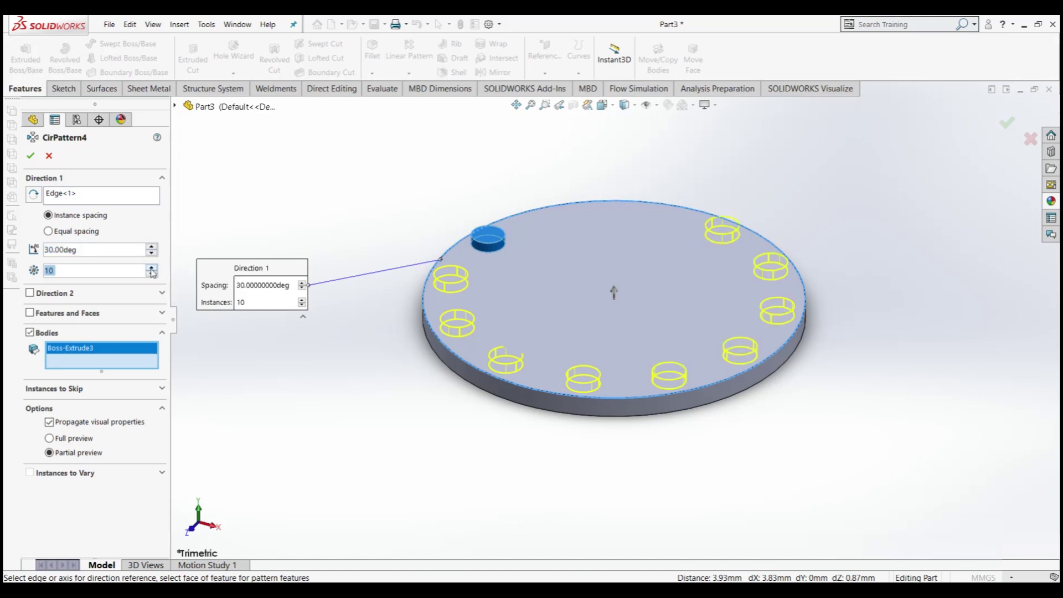
left_click(31, 156)
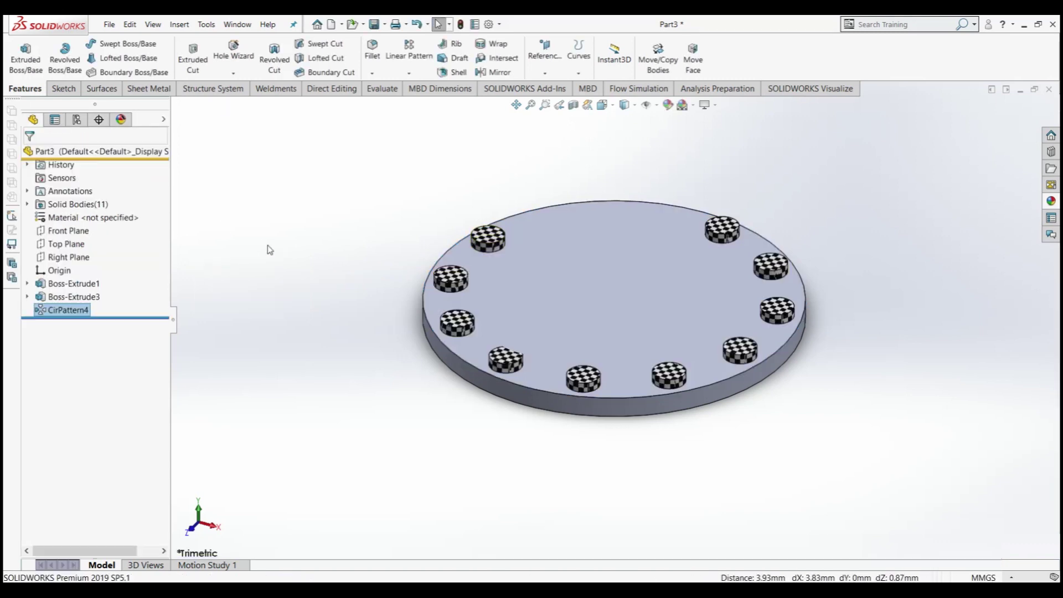
left_click(64, 307)
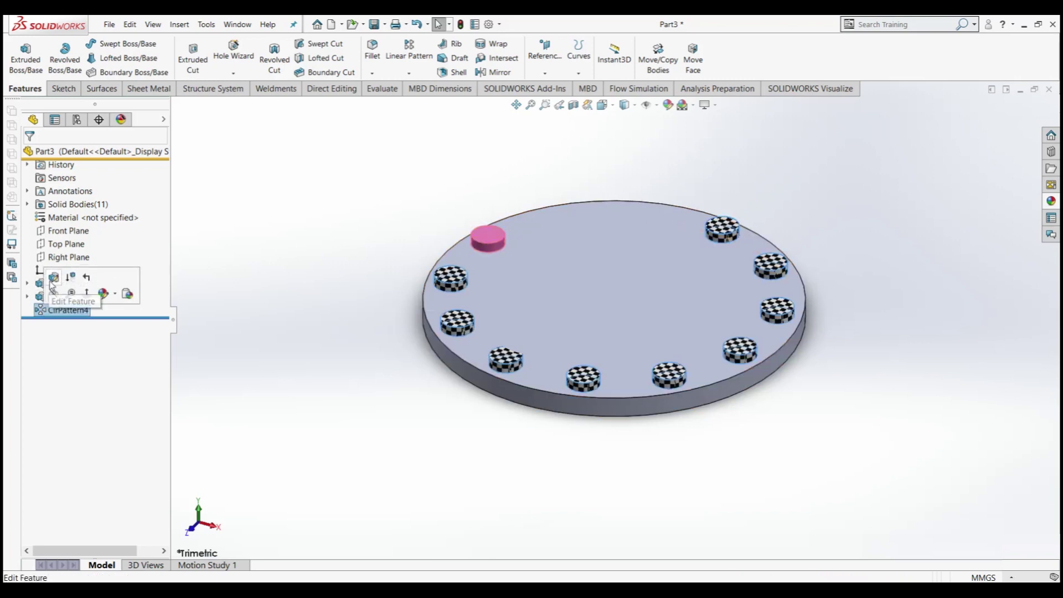
Edit CirPattern4 to use Equal spacing over the full 360°
left_click(178, 278)
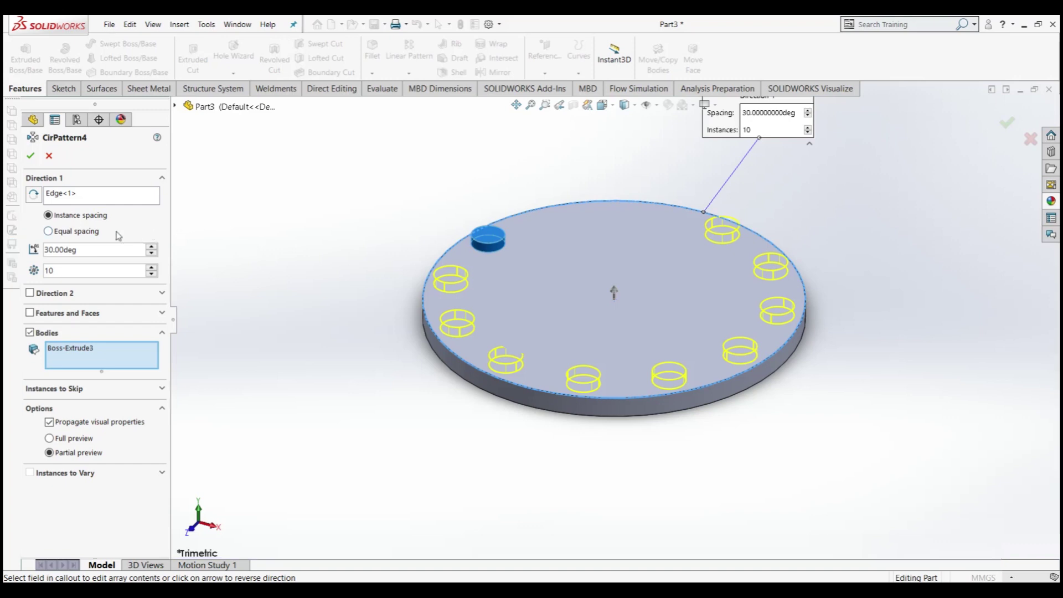
left_click(48, 232)
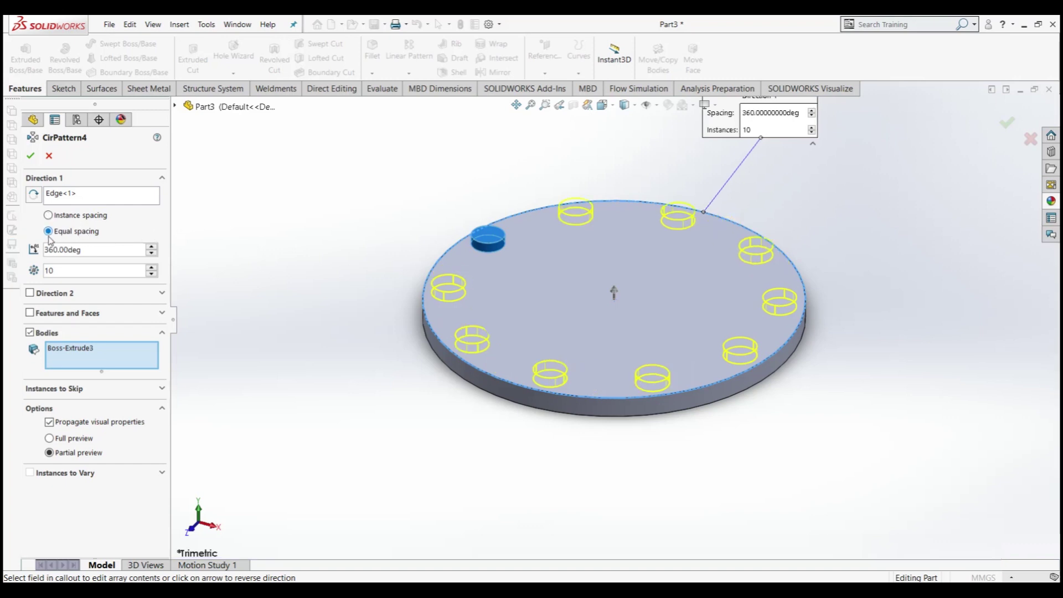
left_click(31, 155)
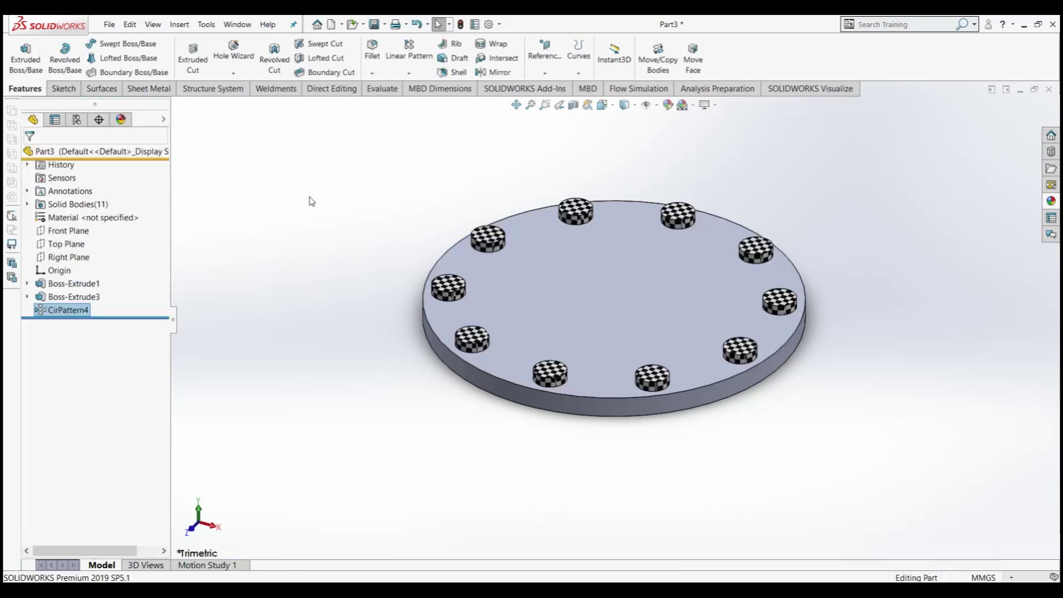
left_click(67, 310)
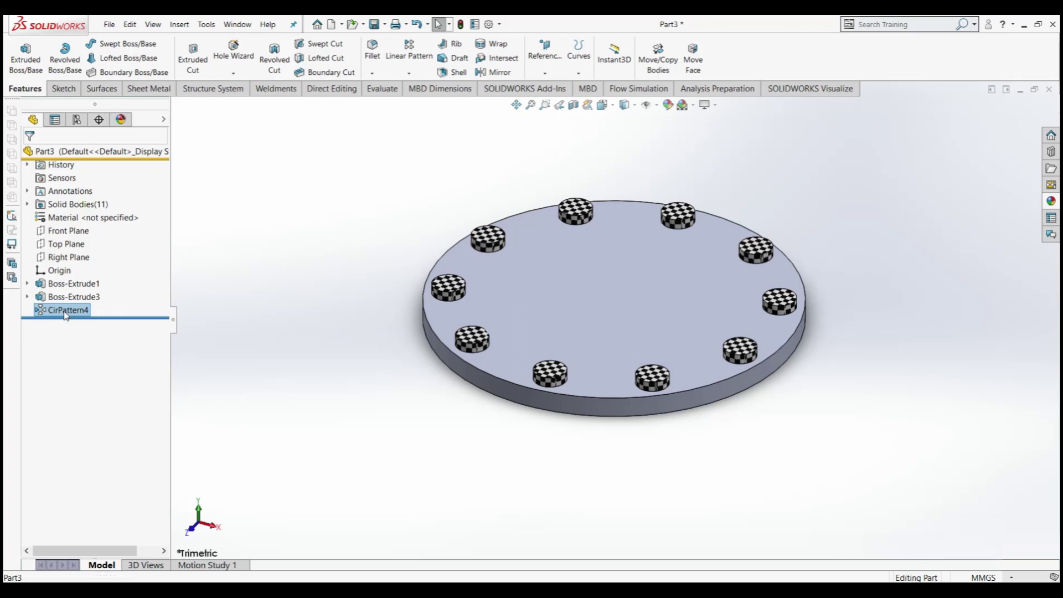
Switch CirPattern4 to instance spacing with 5 instances at 24°
key("Return")
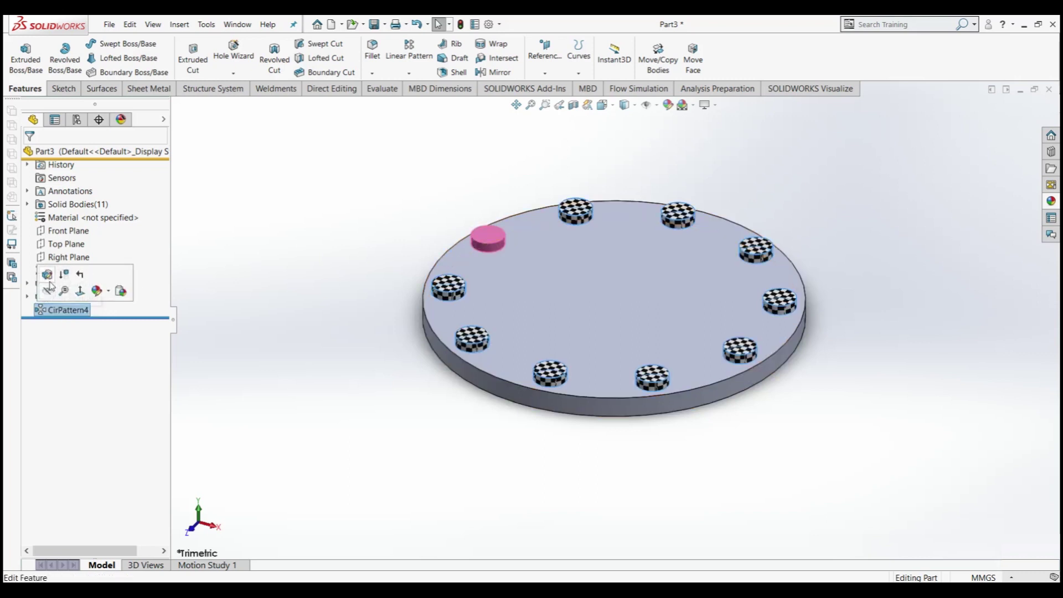
left_click(283, 254)
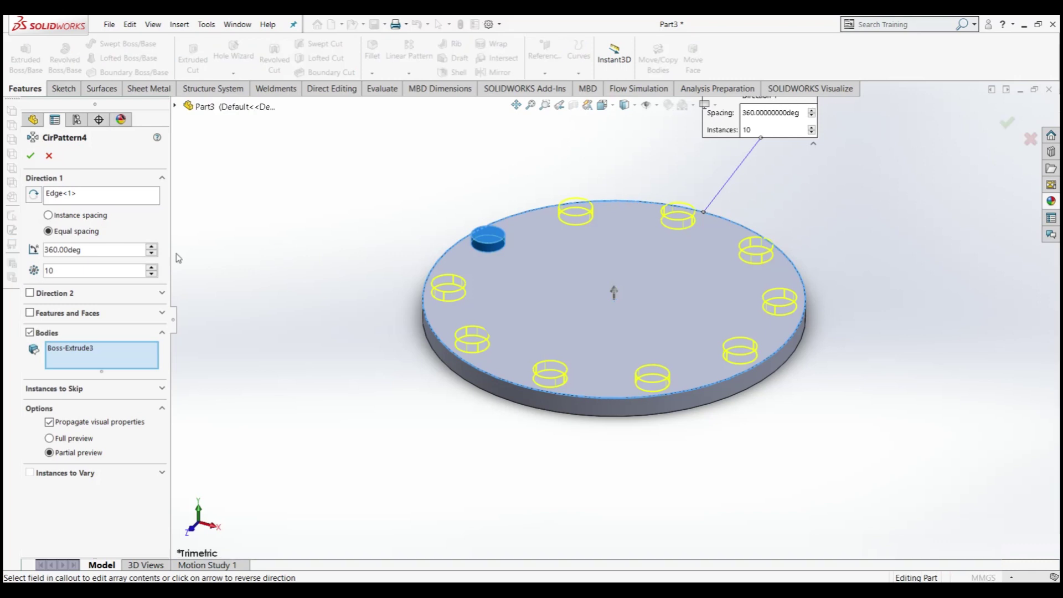
left_click(48, 215)
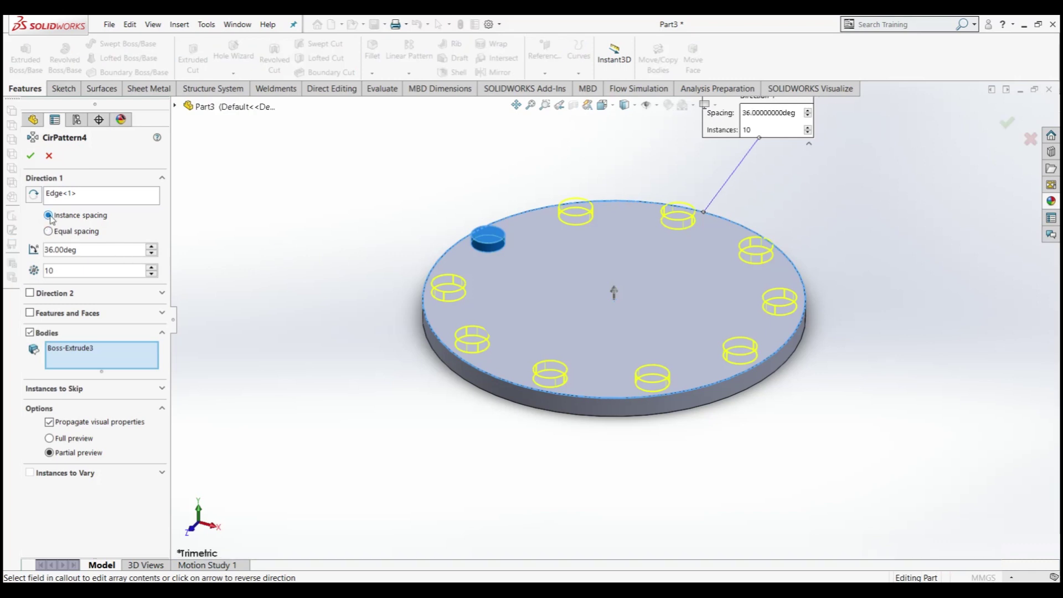
left_click(151, 274)
left_click(151, 274)
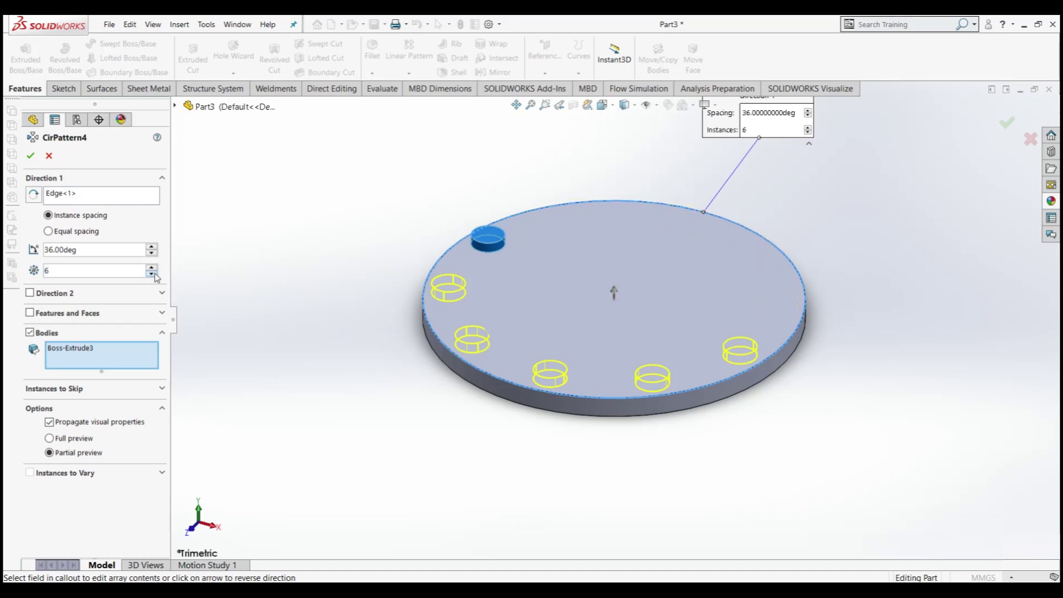
left_click(86, 251)
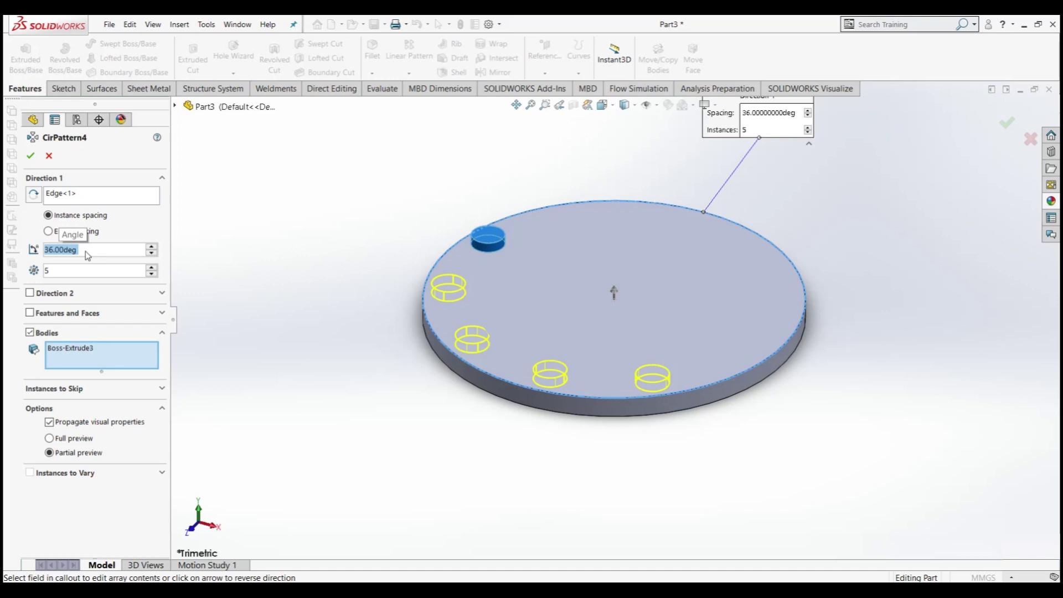
left_click(151, 253)
left_click(151, 254)
left_click(151, 254)
left_click(151, 253)
left_click(151, 254)
left_click(151, 254)
left_click(151, 253)
left_click(151, 254)
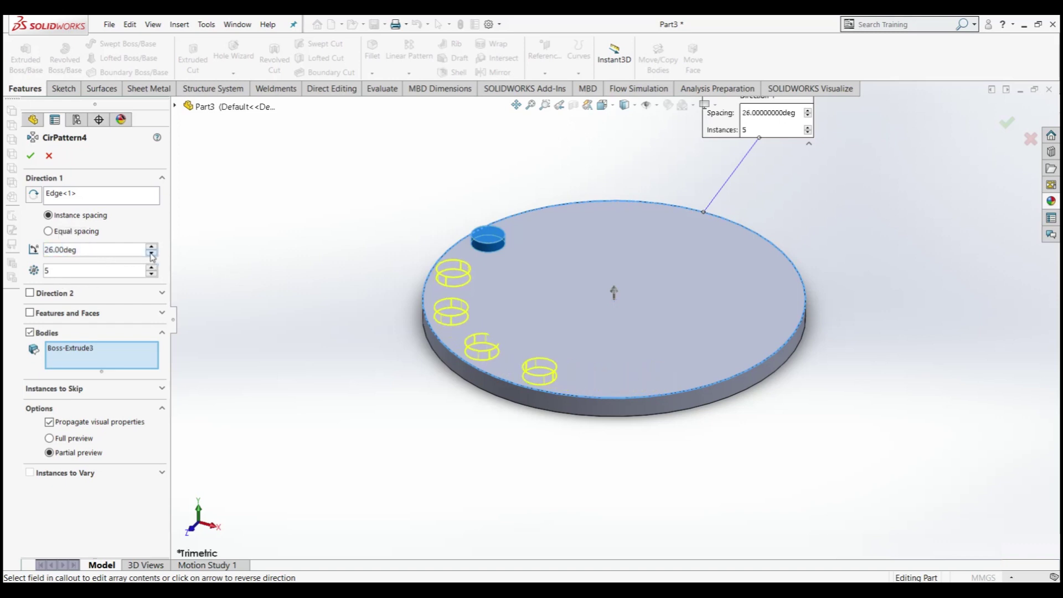
Add a symmetric second direction to the pattern and confirm it
left_click(30, 293)
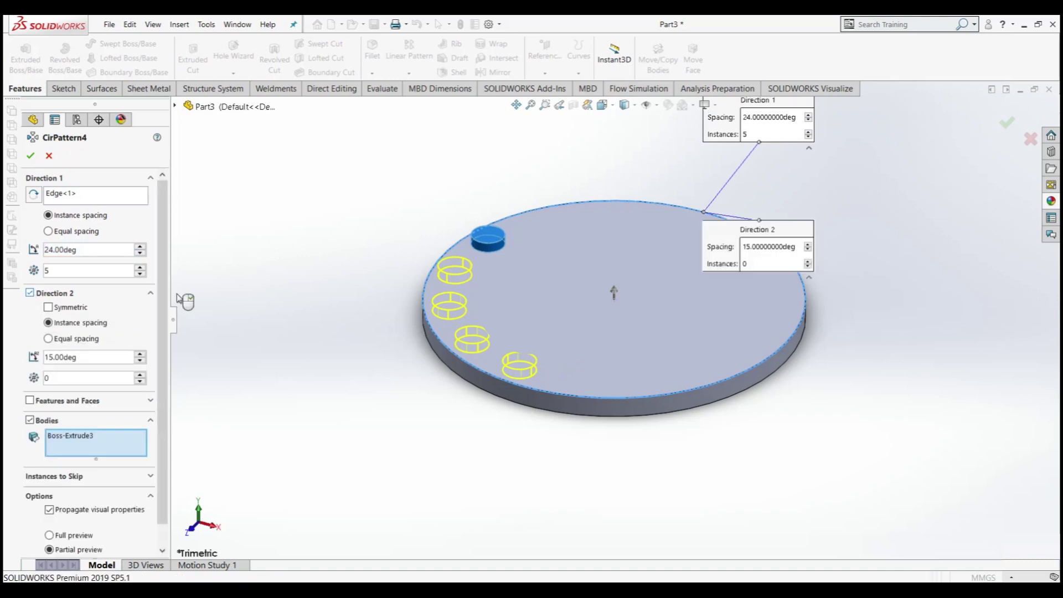
left_click(49, 308)
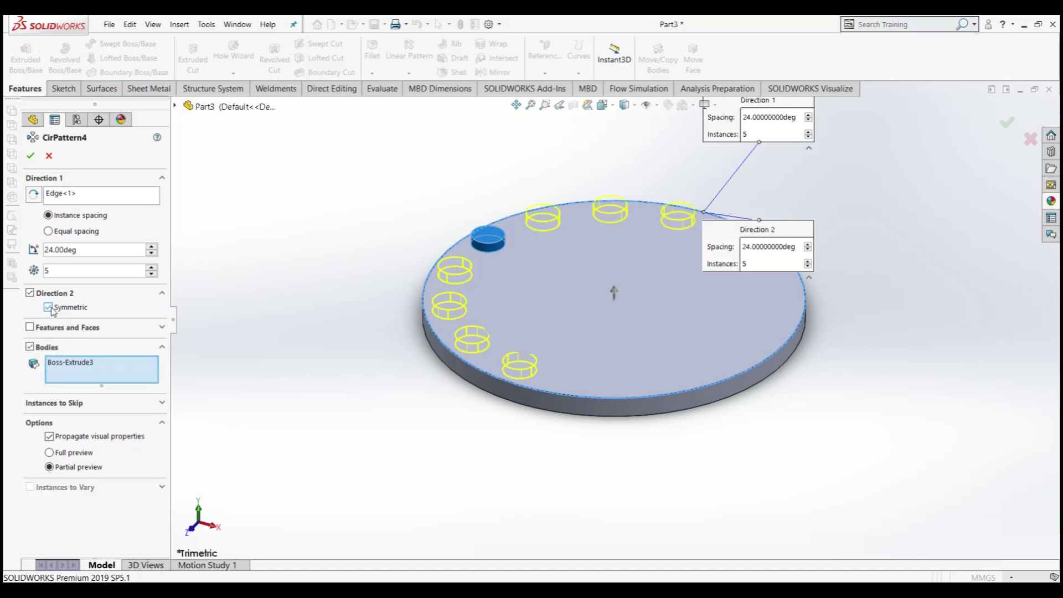
left_click(49, 307)
left_click(48, 307)
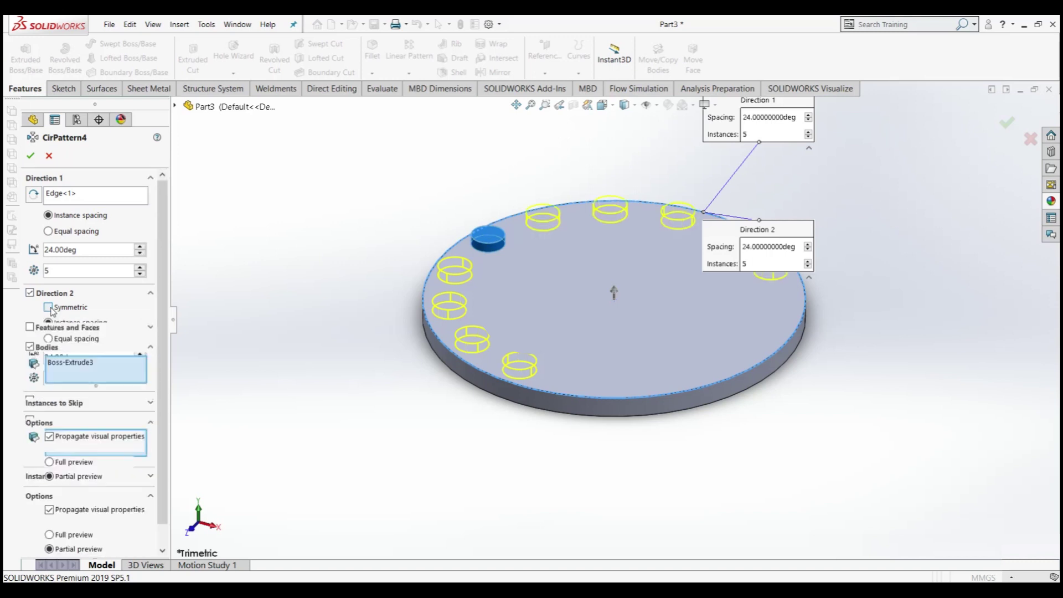
left_click(31, 155)
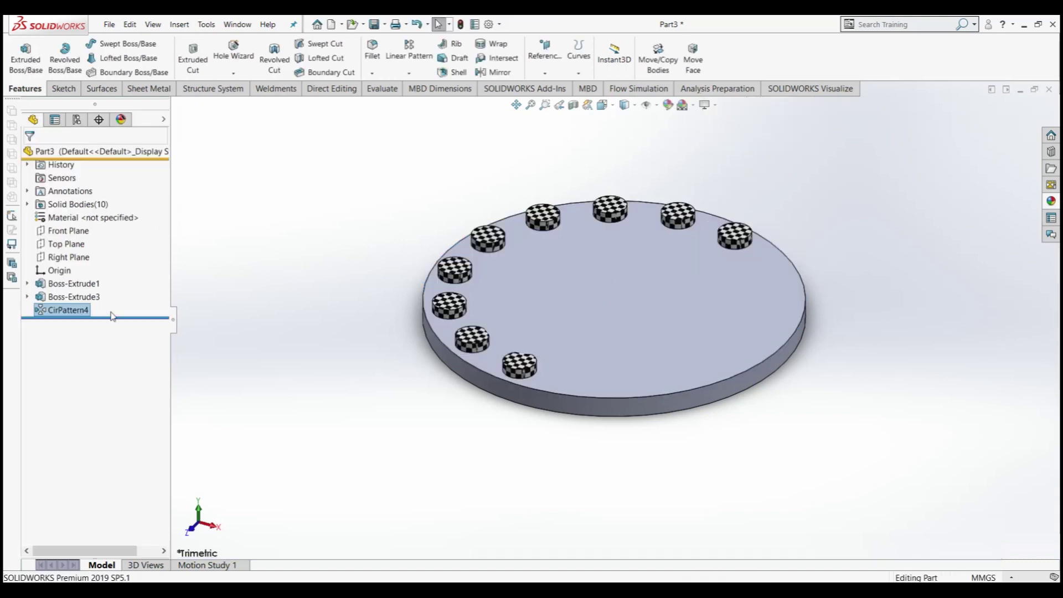
left_click(66, 310)
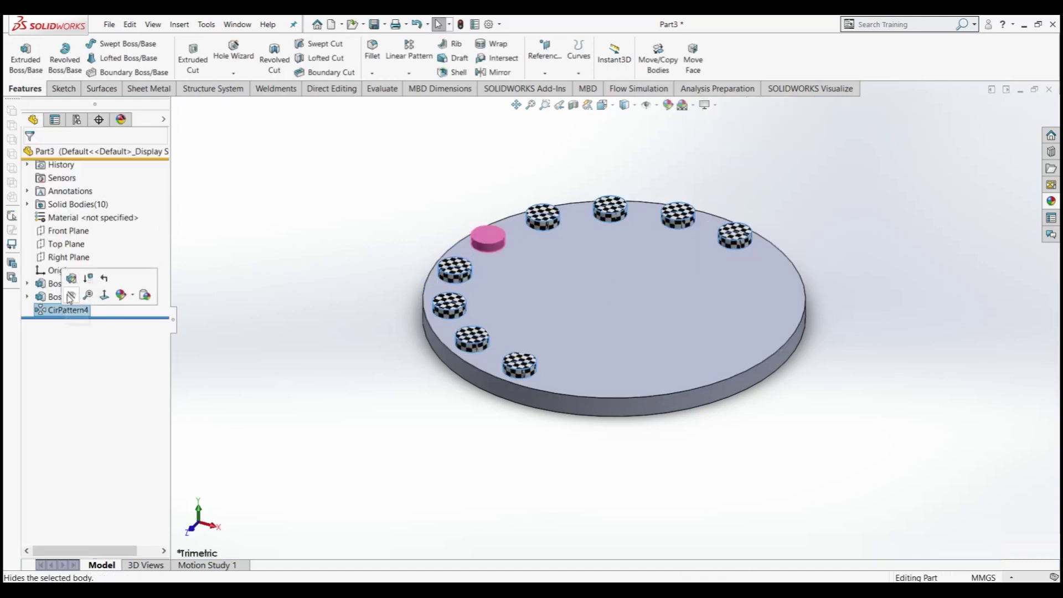
Uncheck Symmetric, try Direction 2 counts and spacing, then remove Direction 2, keeping 5 pegs at 24°
left_click(39, 310)
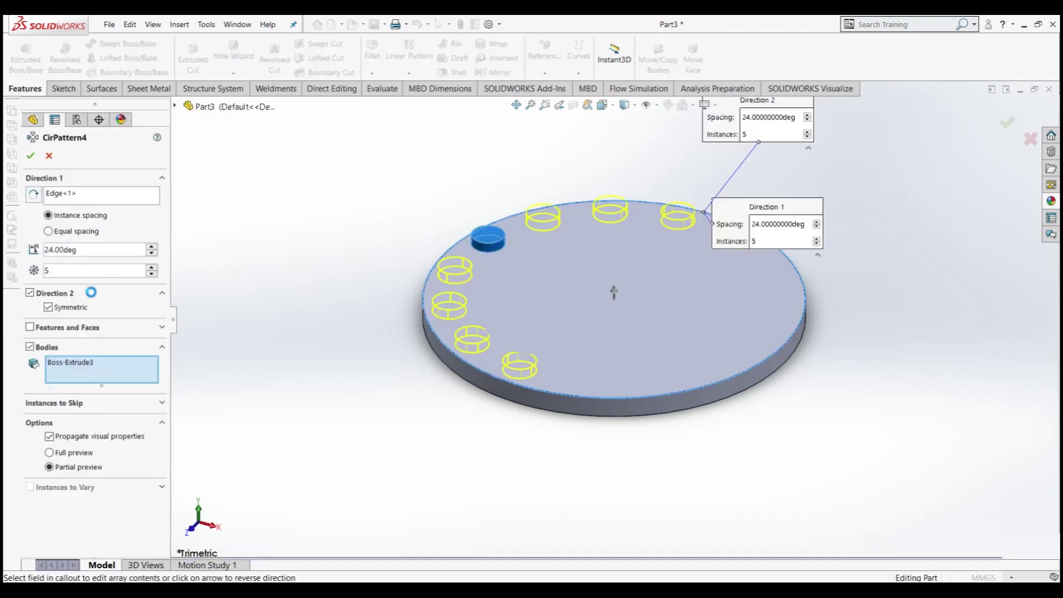
left_click(48, 307)
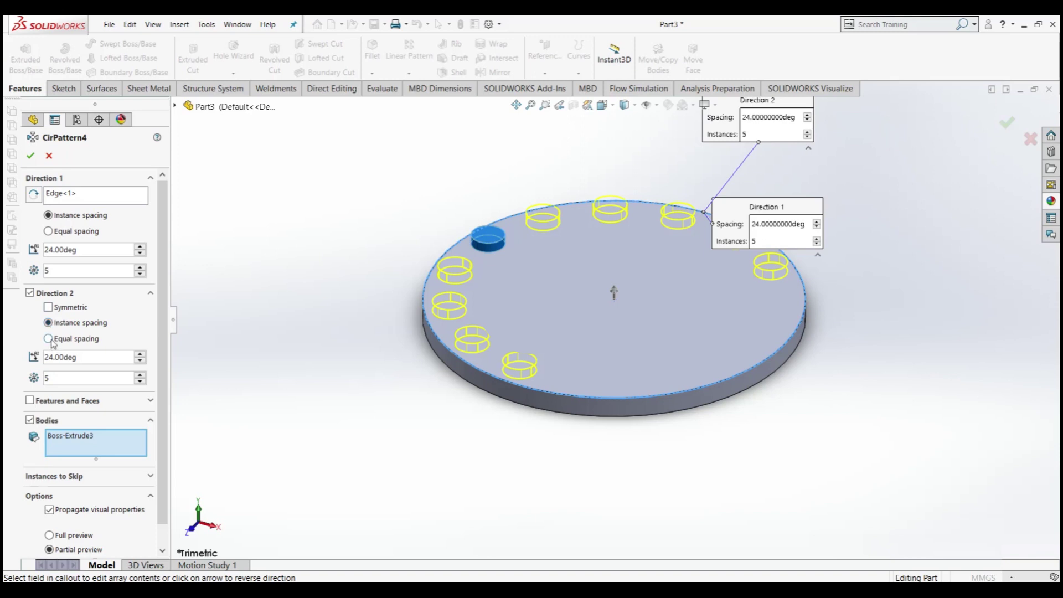
left_click(139, 382)
left_click(139, 382)
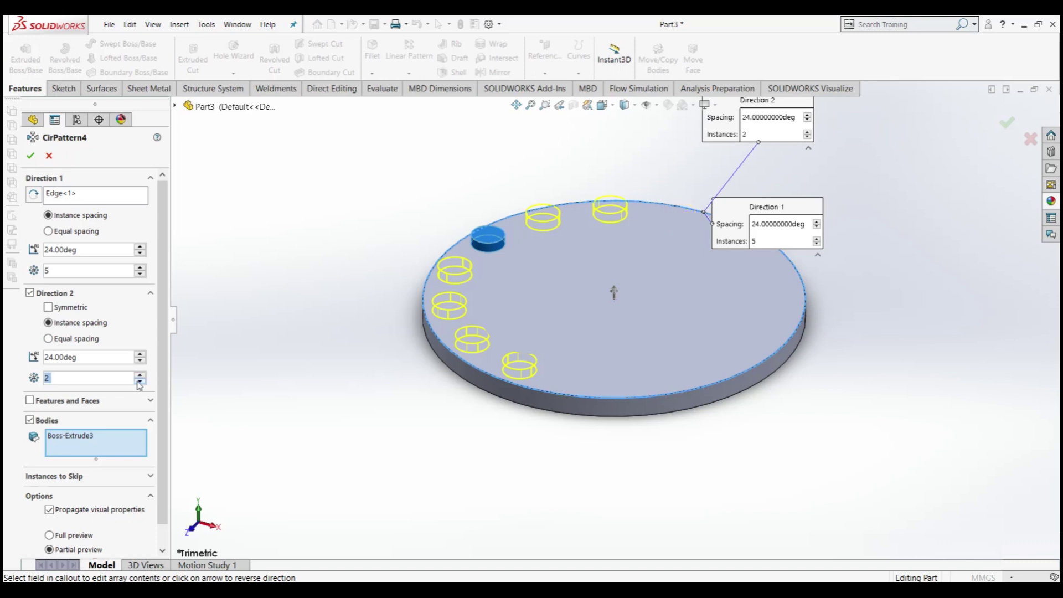
left_click(53, 339)
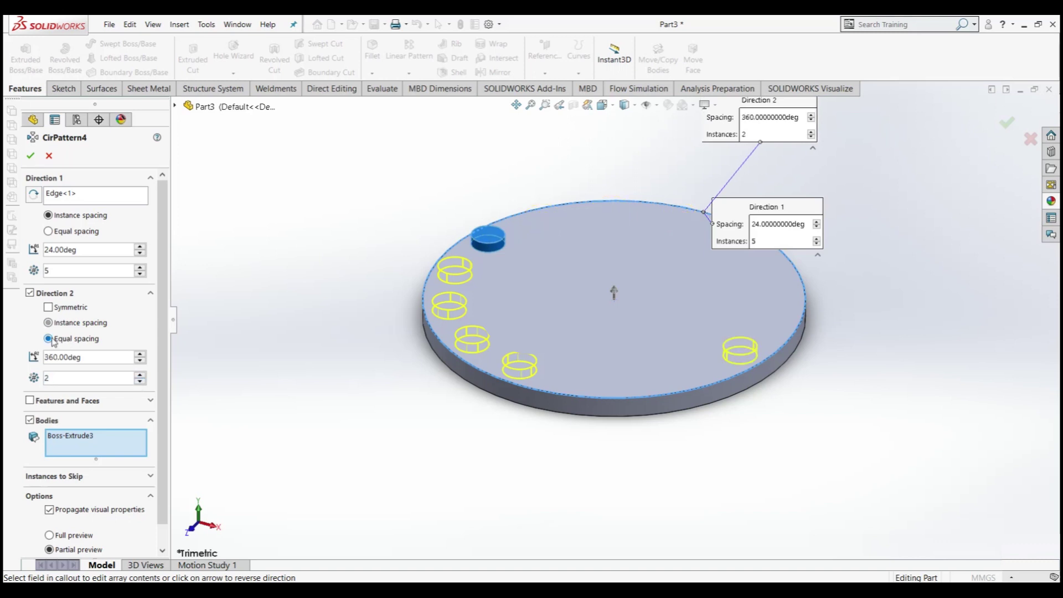
left_click(140, 375)
left_click(140, 376)
left_click(49, 323)
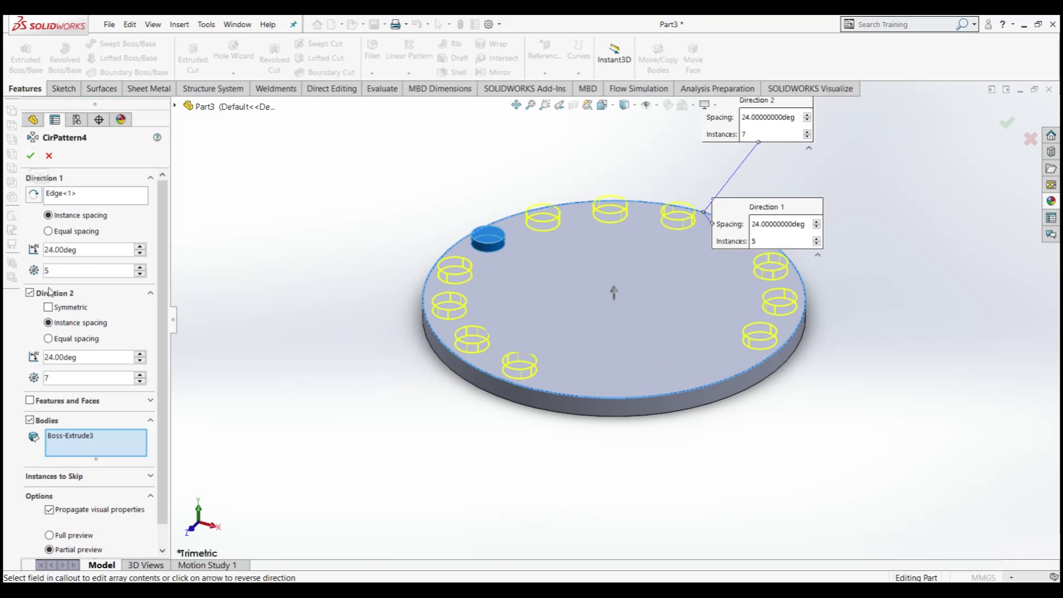
left_click(30, 294)
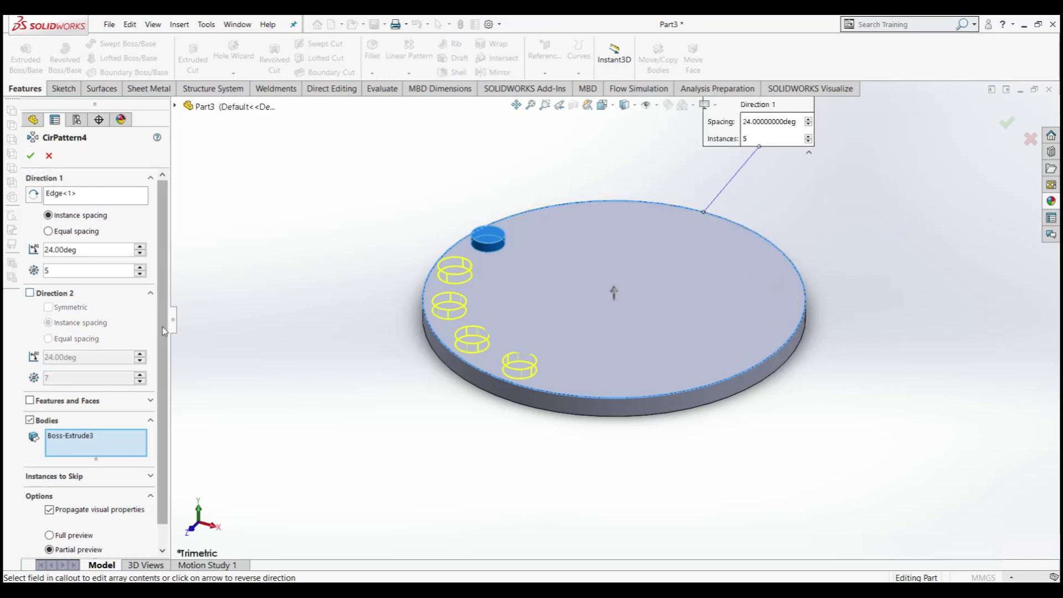
scroll(164, 391, "down", 2)
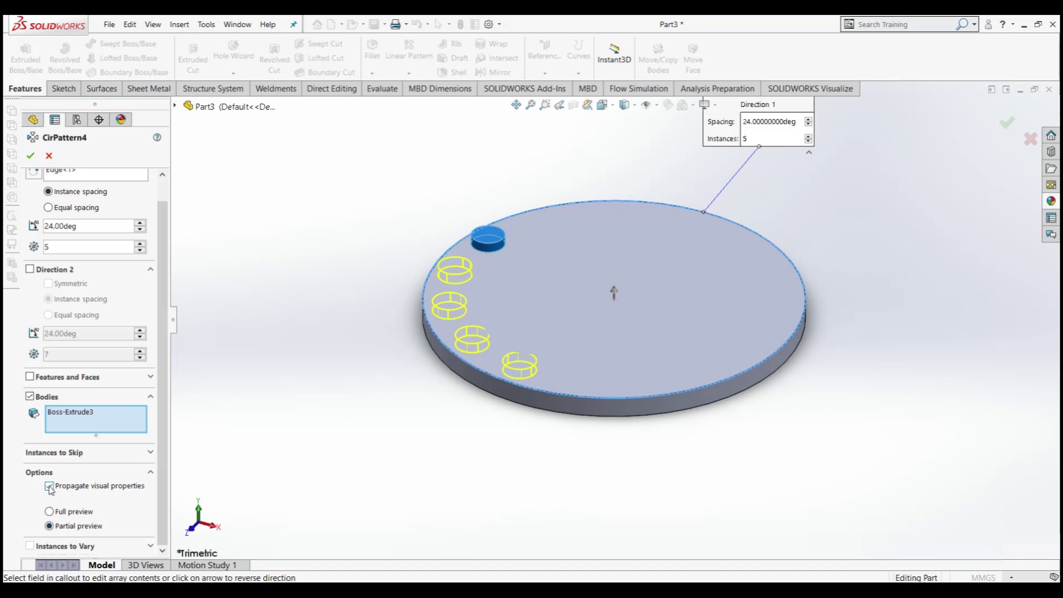
left_click(30, 156)
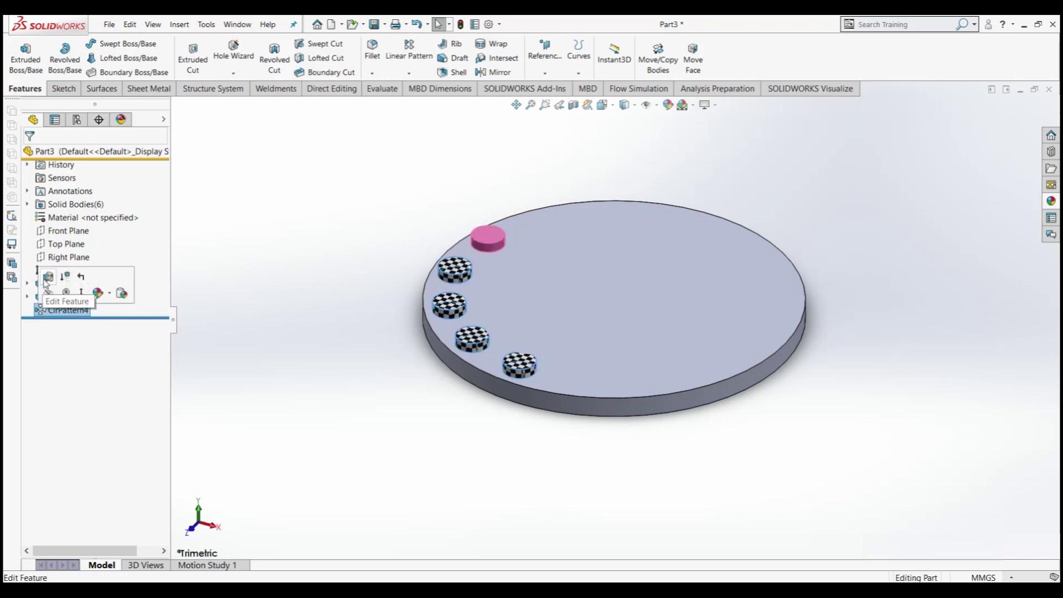
Toggle Propagate visual properties off, apply, then re-enable it so copies get the checker texture
left_click(44, 283)
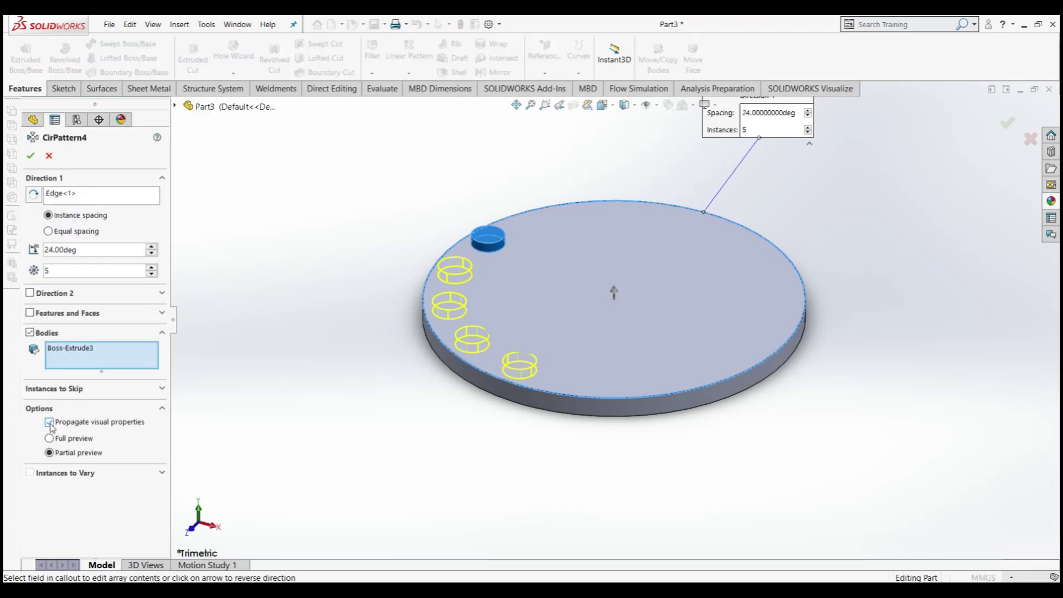
left_click(31, 156)
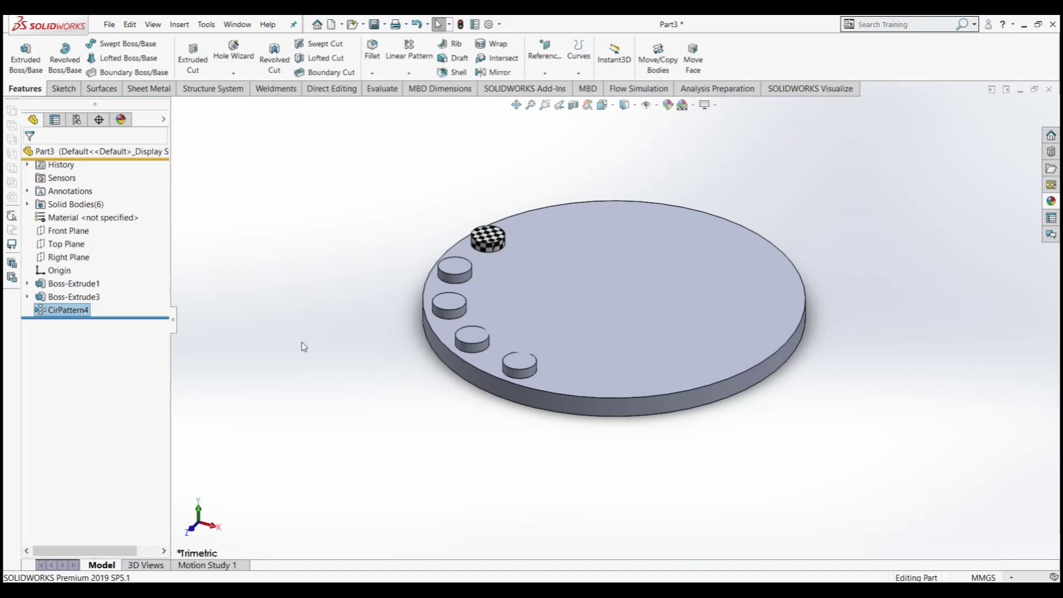
left_click(49, 310)
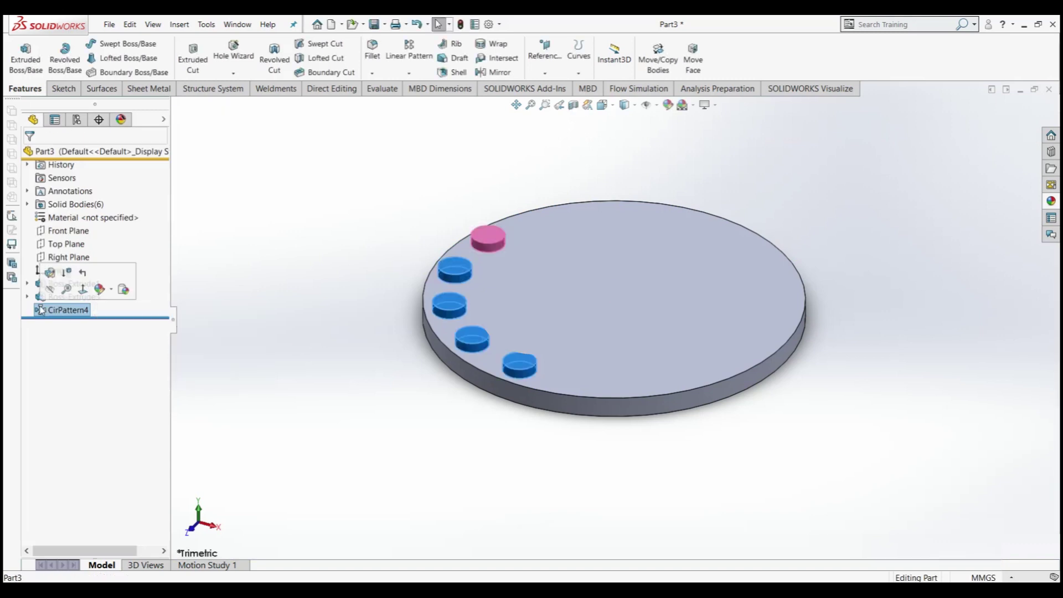
left_click(48, 279)
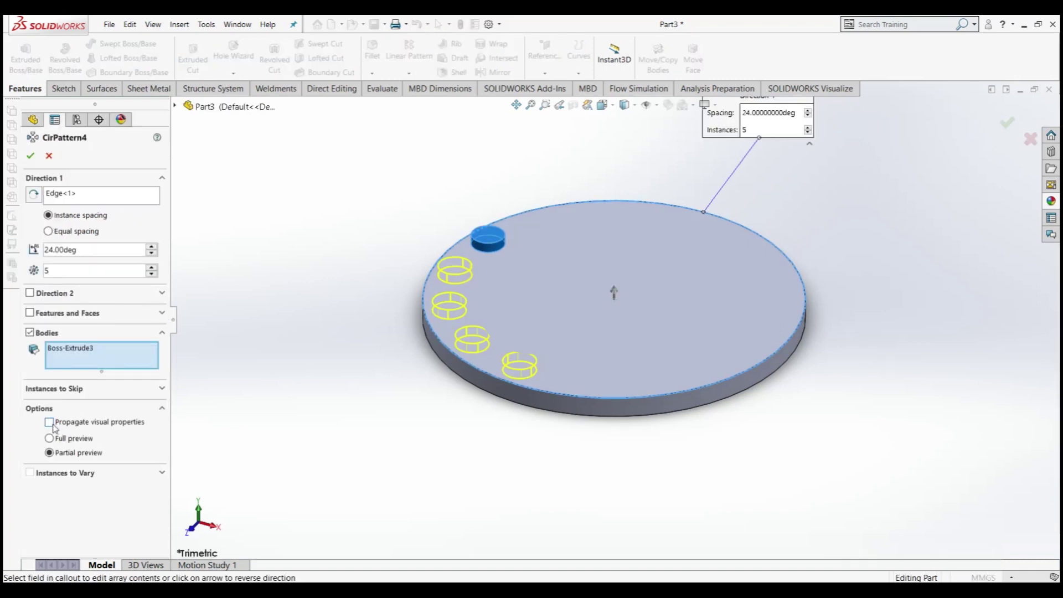
left_click(30, 155)
Skip the third pattern instance (D1, 3) and confirm CirPattern4
left_click(163, 389)
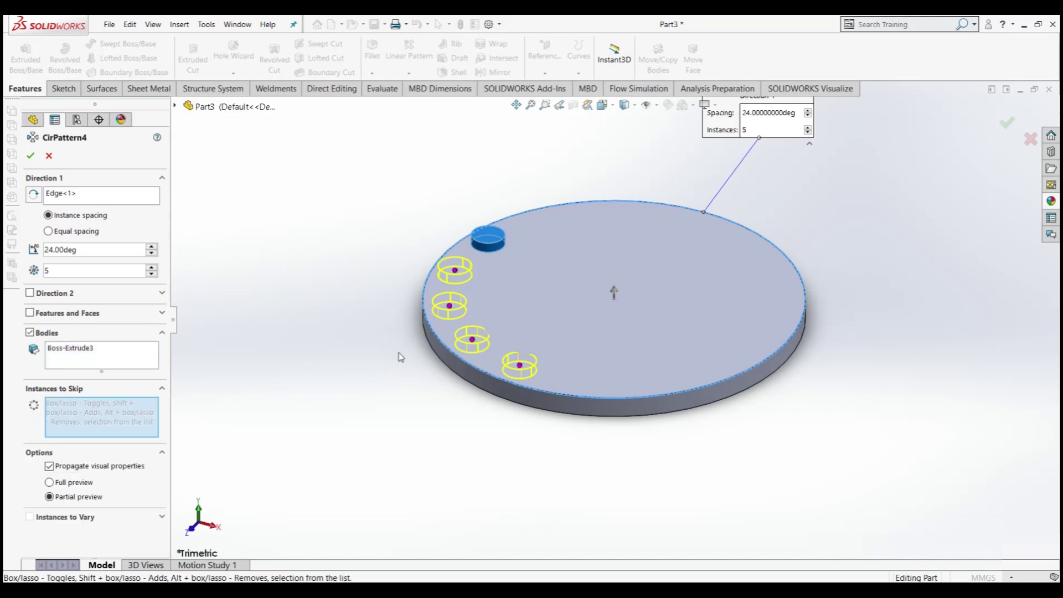
left_click(450, 306)
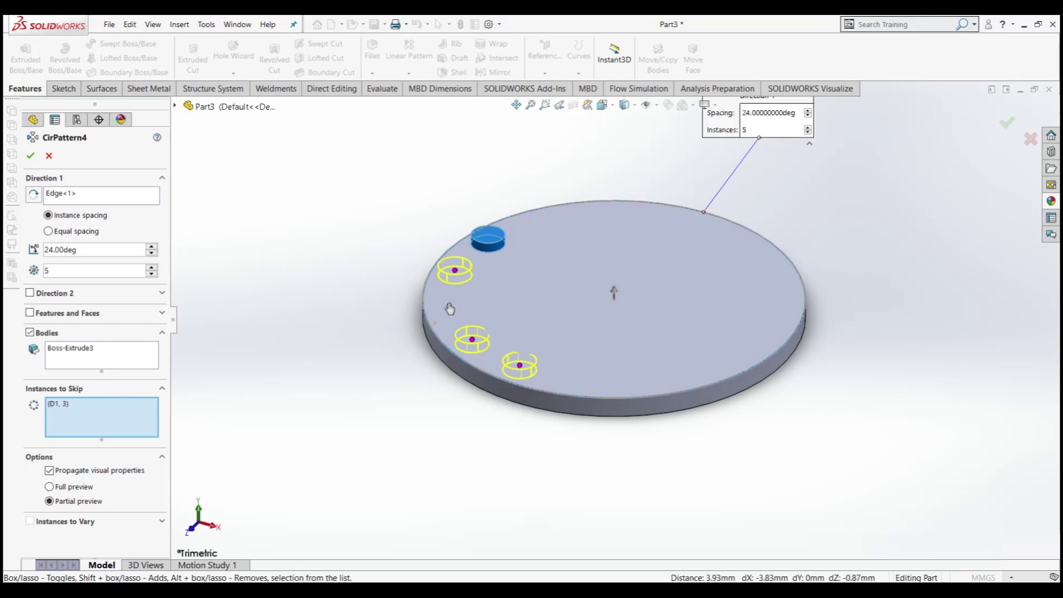
left_click(449, 308)
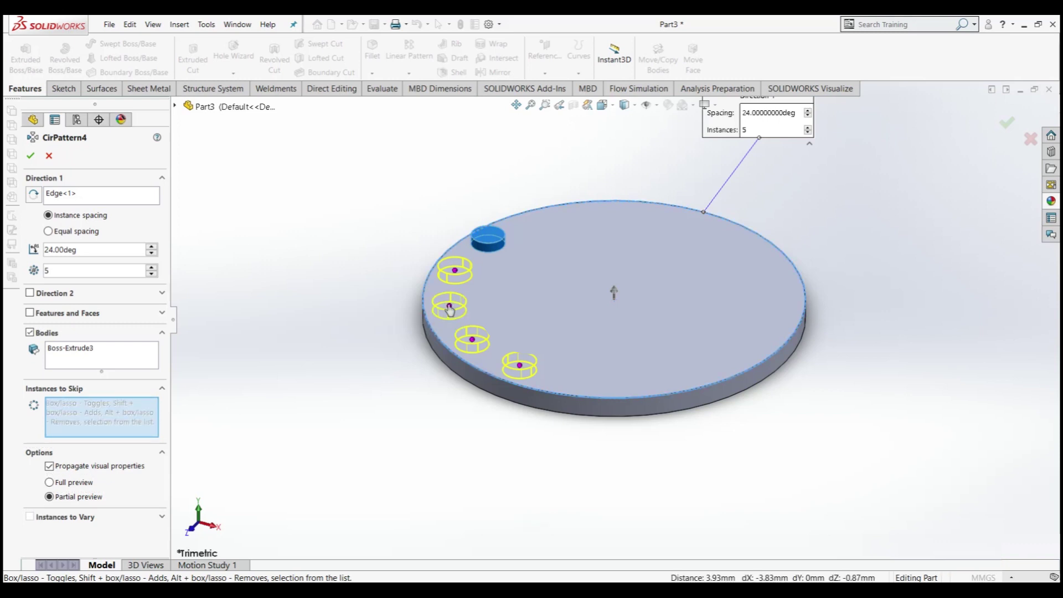
left_click(450, 307)
left_click(31, 156)
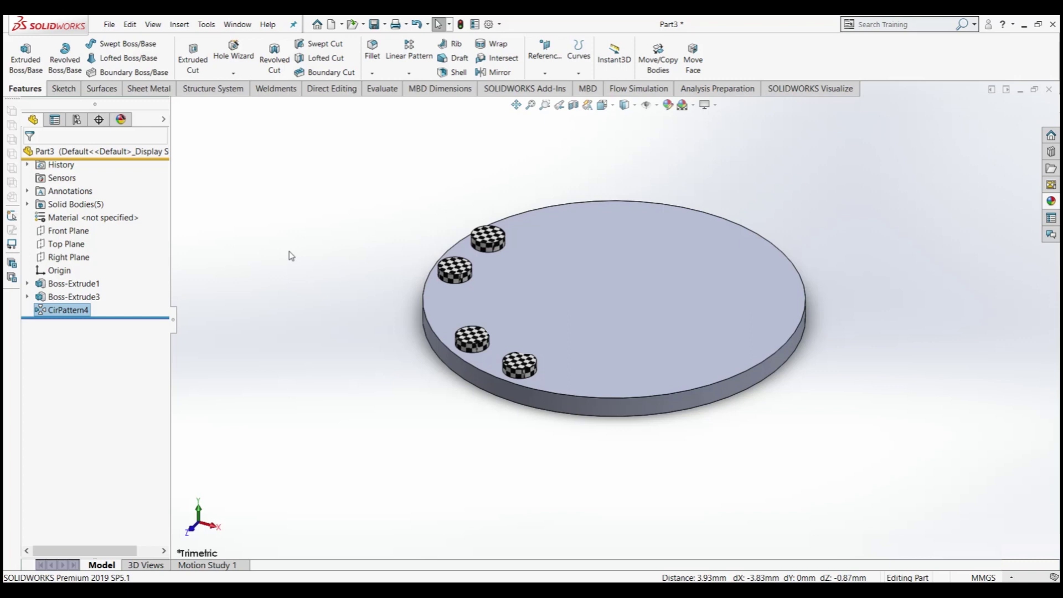
left_click(55, 314)
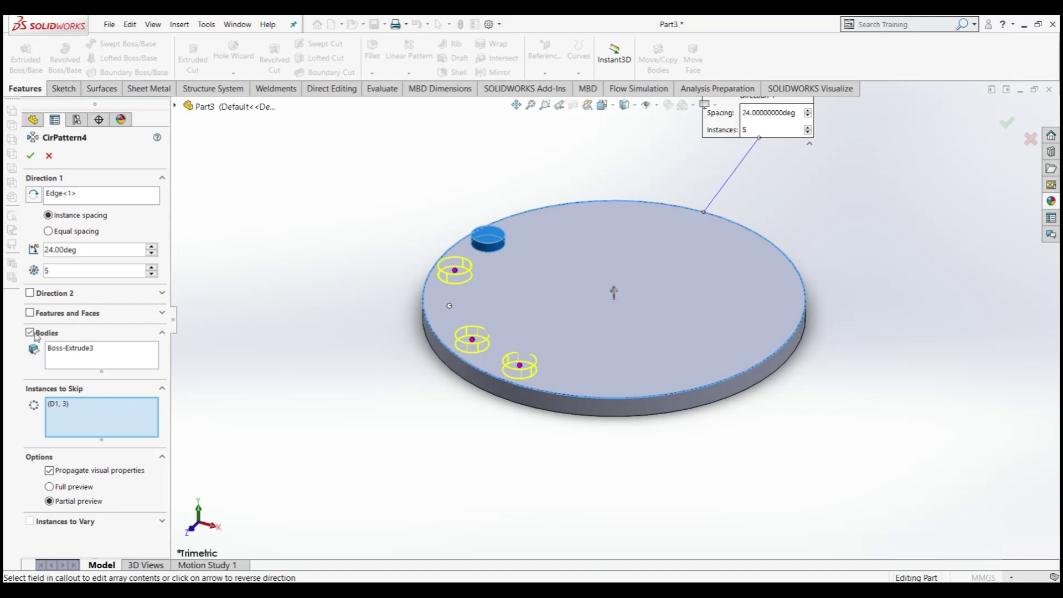
Close the pattern and review the Boss-Extrude3 peg extrusion settings
left_click(49, 155)
left_click(72, 297)
left_click(69, 275)
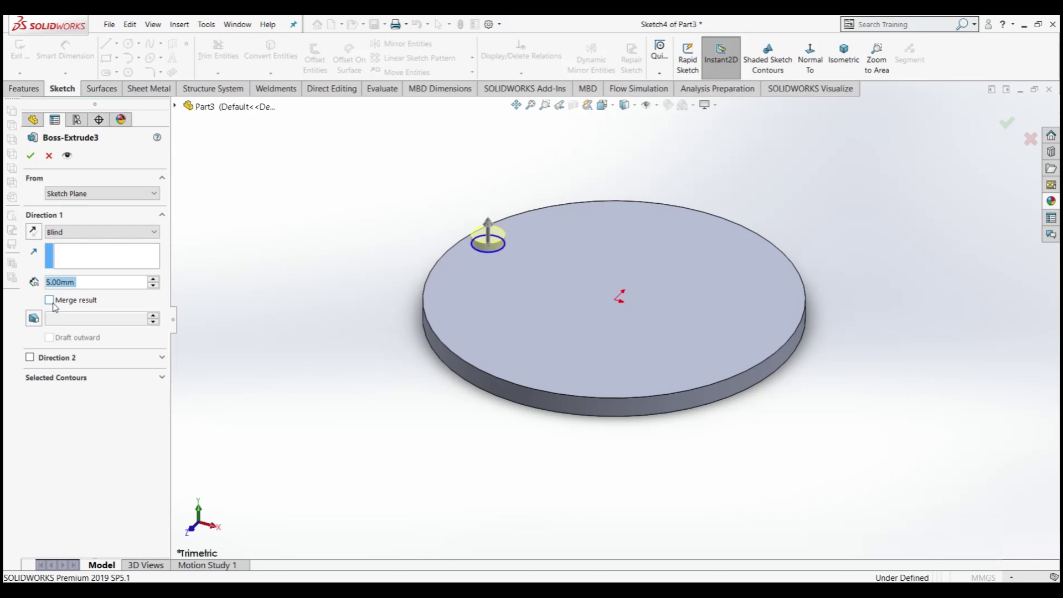
left_click(31, 156)
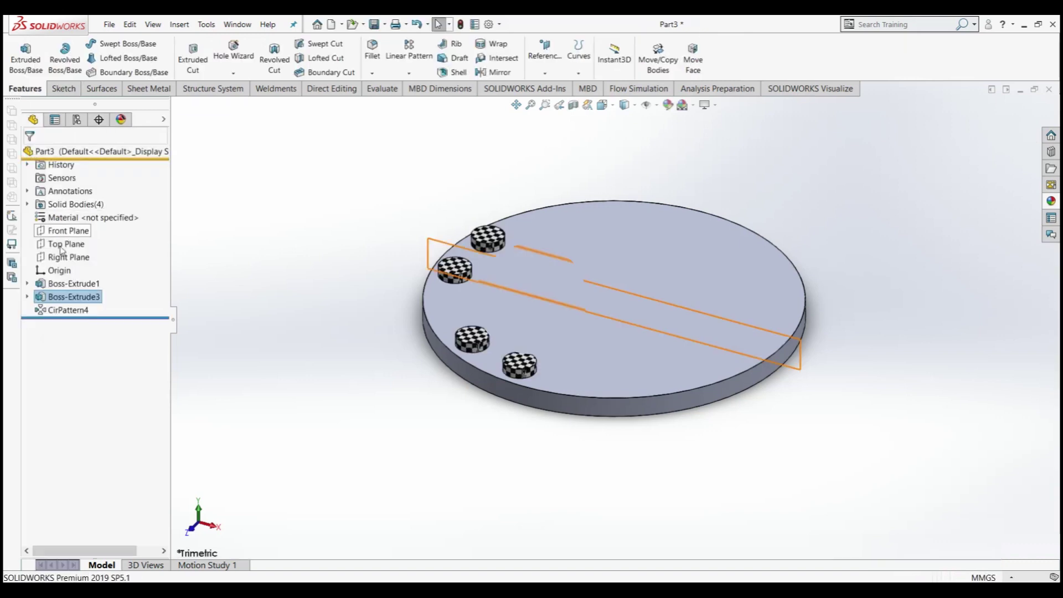
Switch CirPattern4 to Features and Faces, patterning Boss-Extrude3 instead of bodies
left_click(66, 310)
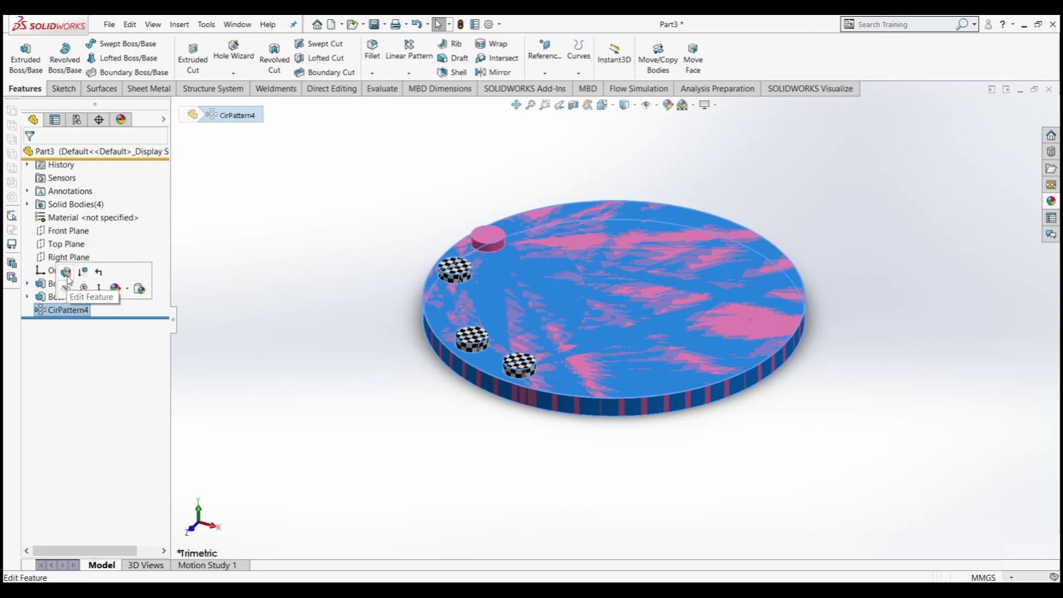
left_click(67, 276)
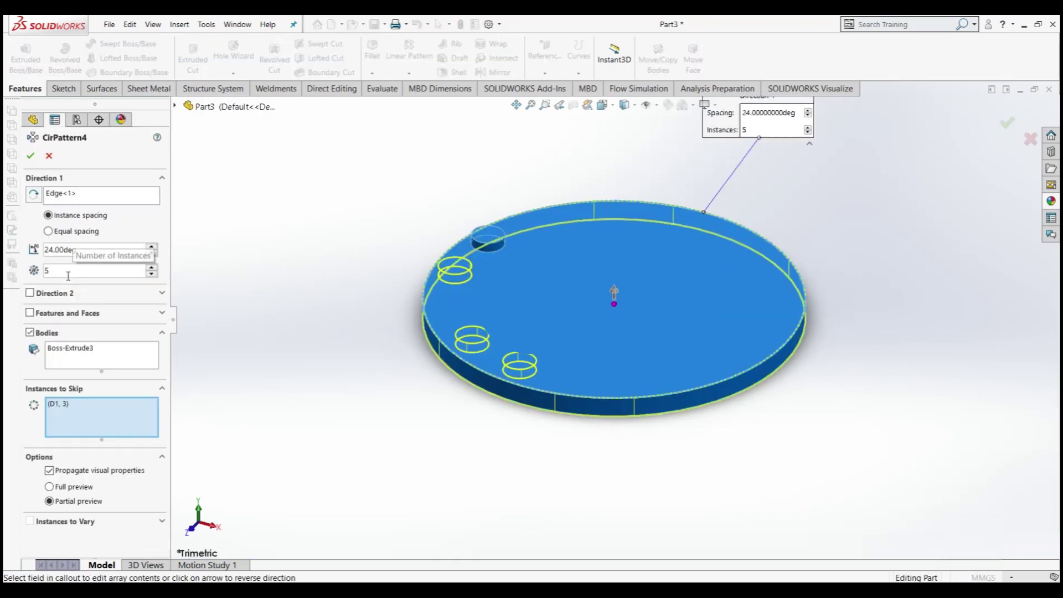
left_click(30, 313)
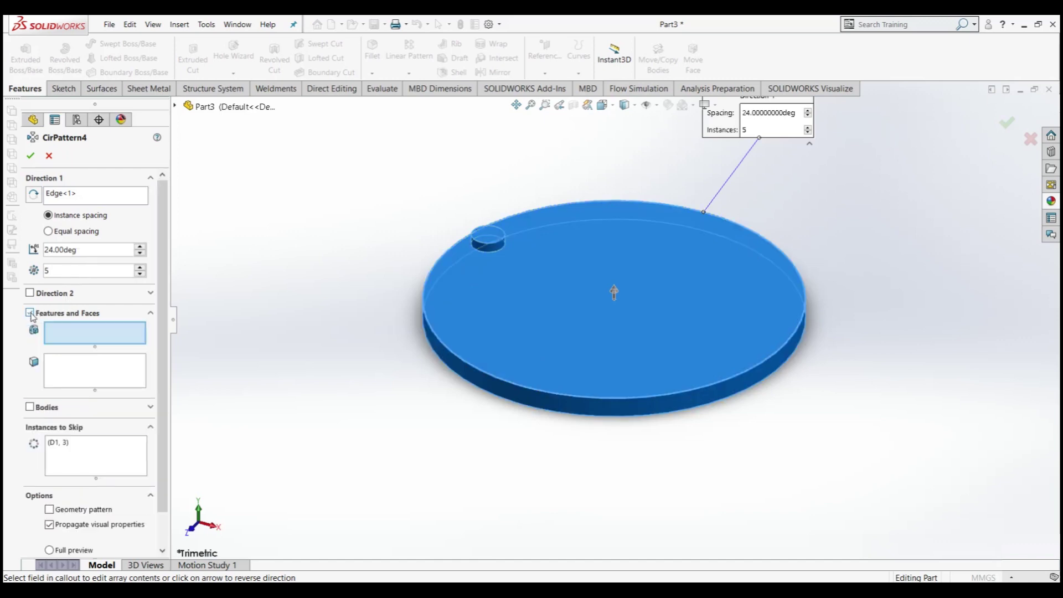
left_click(175, 106)
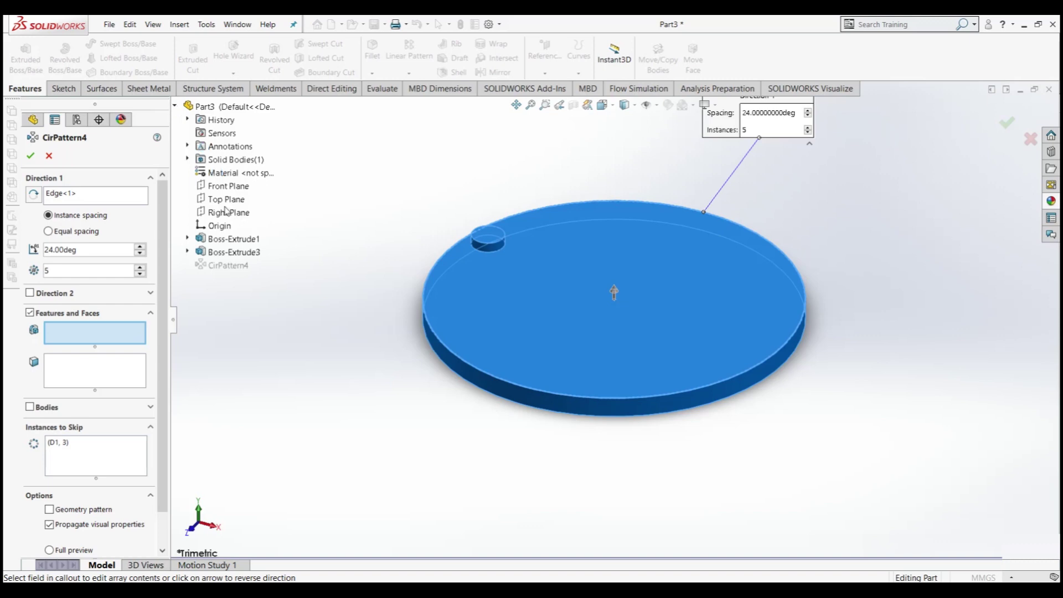
left_click(218, 254)
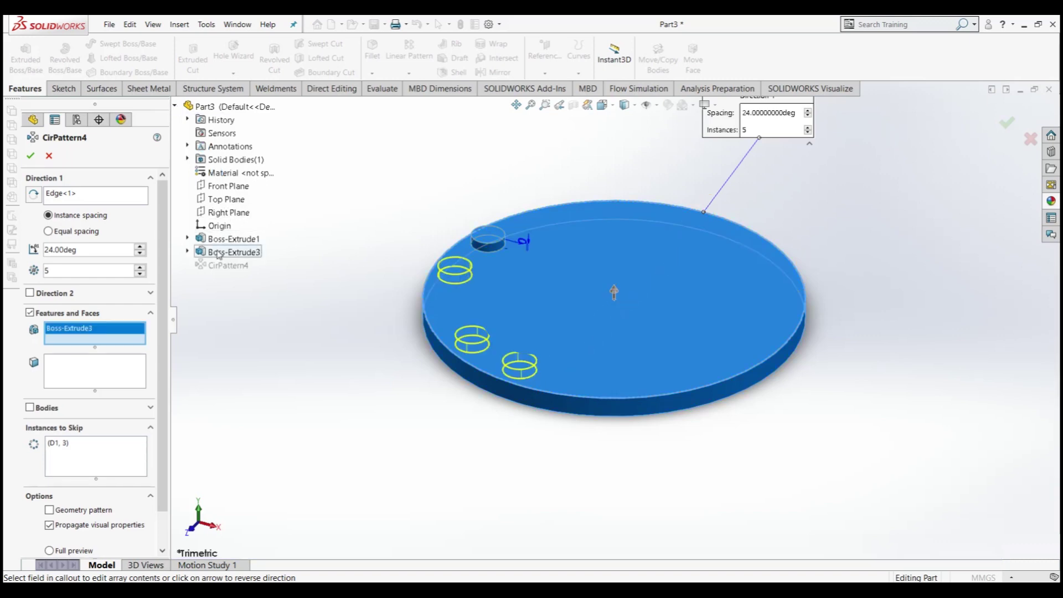
left_click(31, 156)
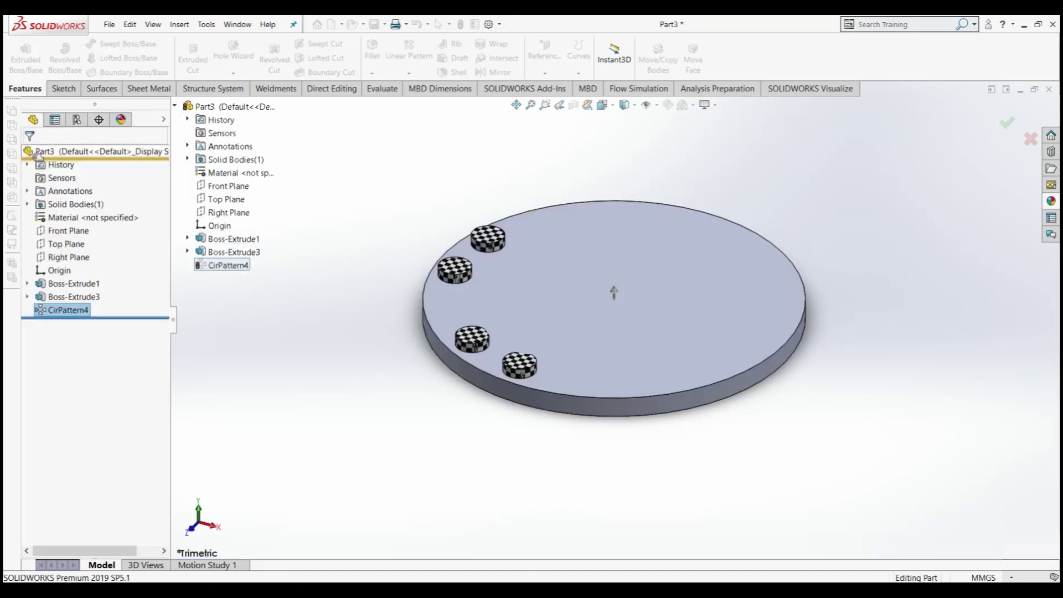
left_click(54, 310)
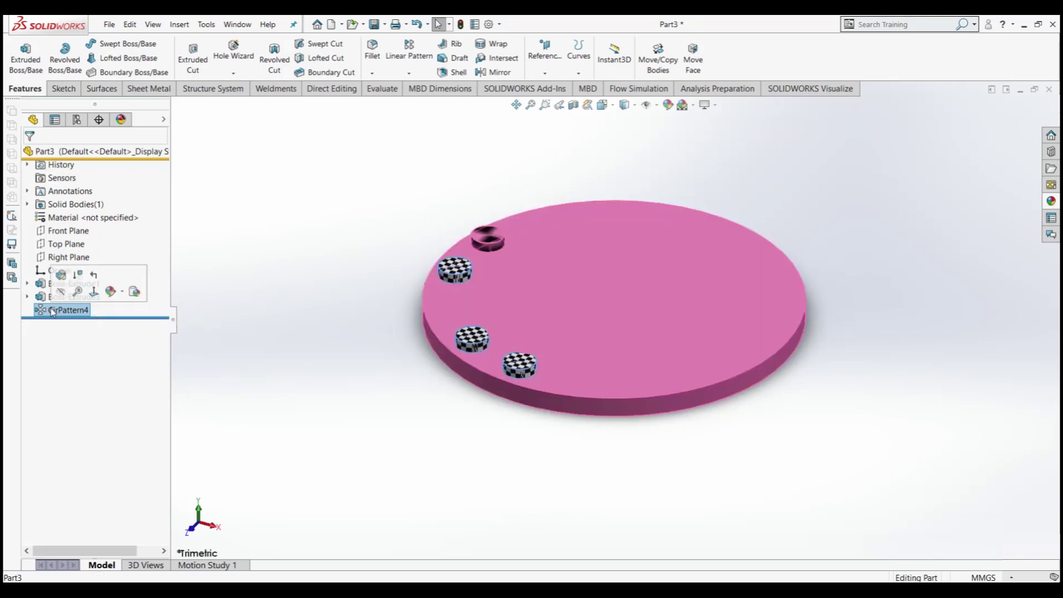
Enable Instances to Vary on CirPattern4 and add the D1@Boss-Extrude3 height dimension
left_click(60, 279)
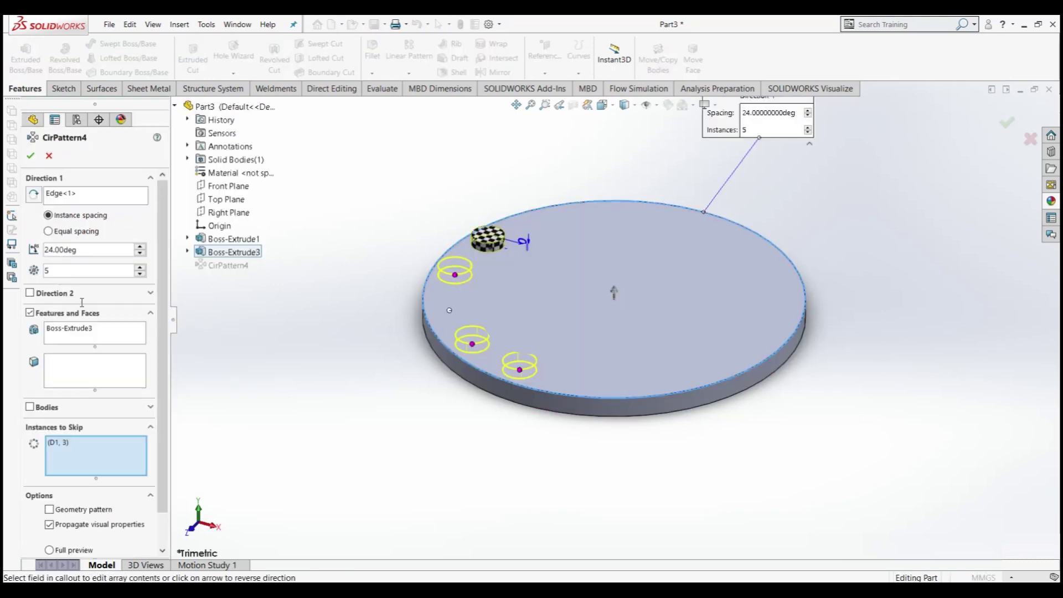
scroll(163, 344, "down", 3)
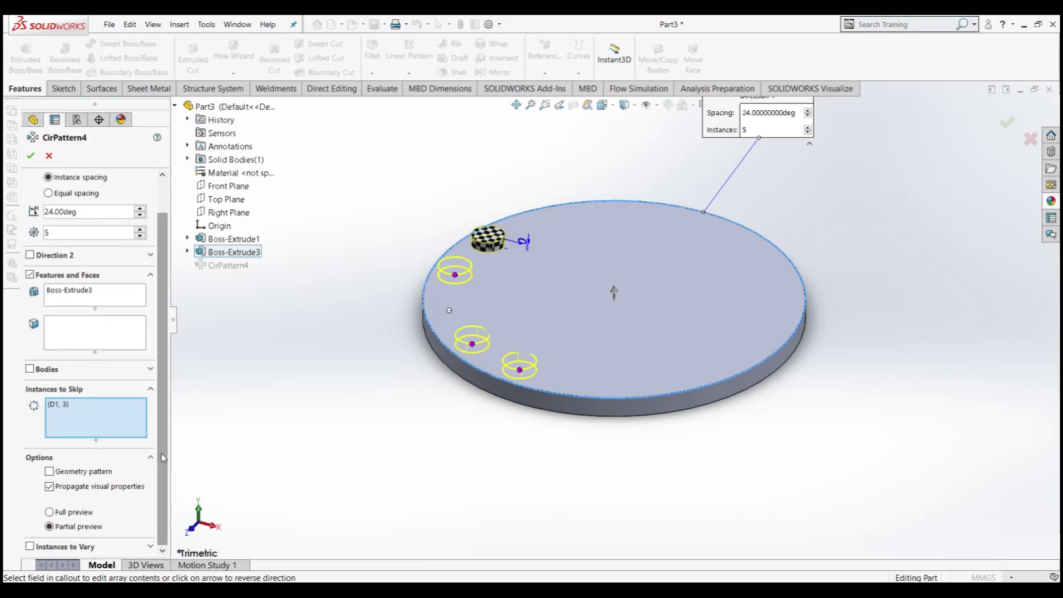
left_click(30, 547)
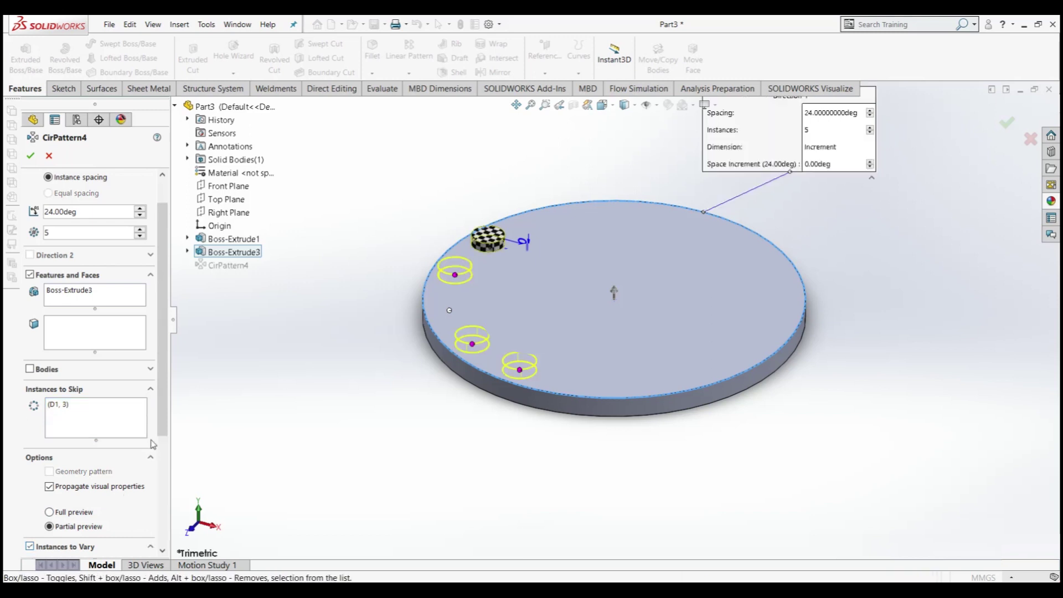
left_click_drag(161, 441, 166, 551)
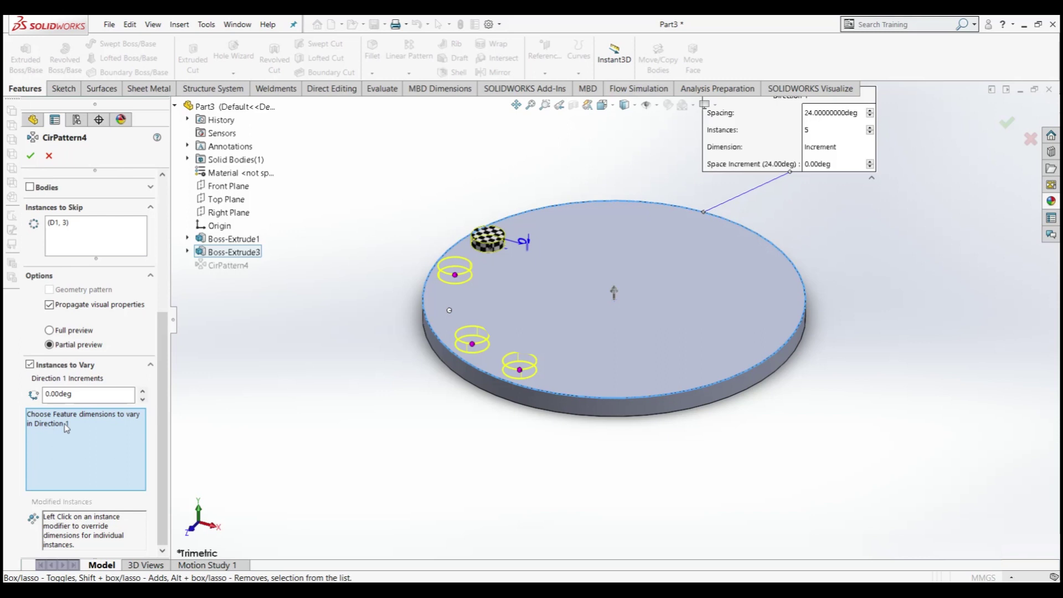
left_click(524, 242)
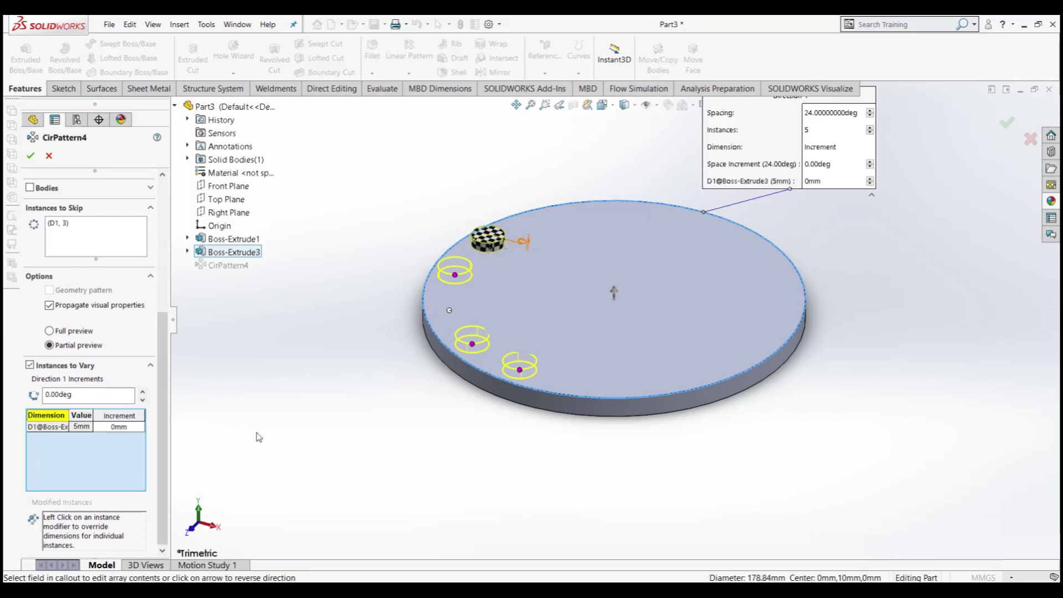
Set a 5 mm height increment and 10° spacing increment, then confirm the pattern
left_click(119, 427)
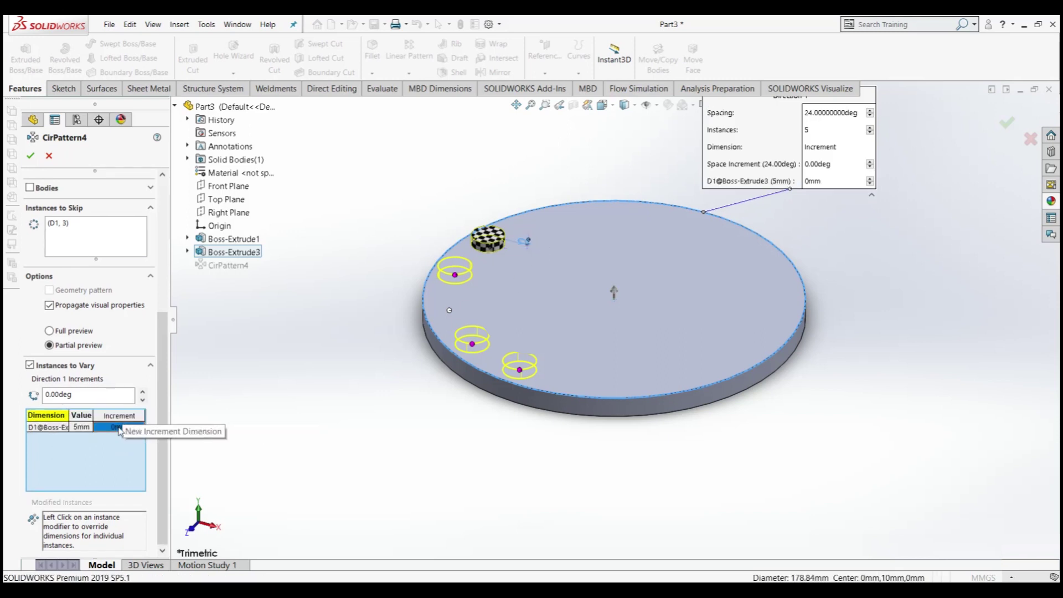
type("5")
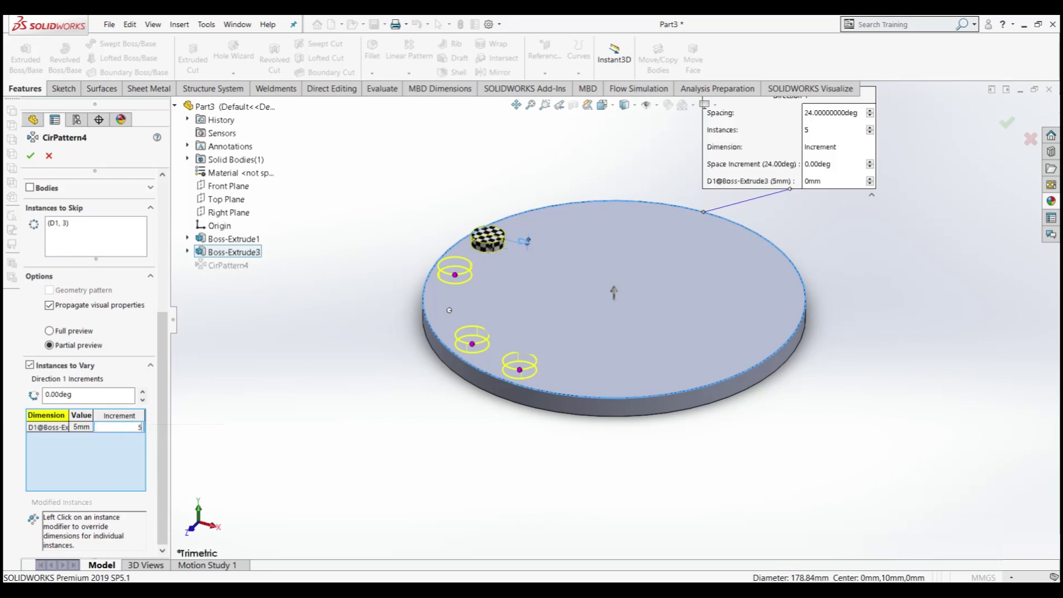
key("Return")
double_click(71, 395)
type("10")
key("Return")
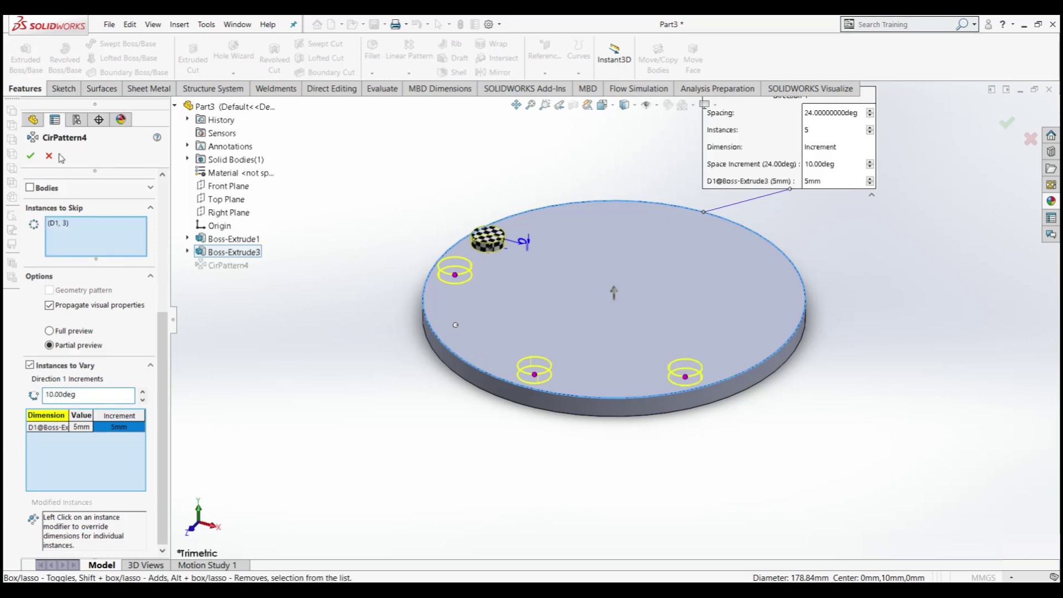
left_click(31, 155)
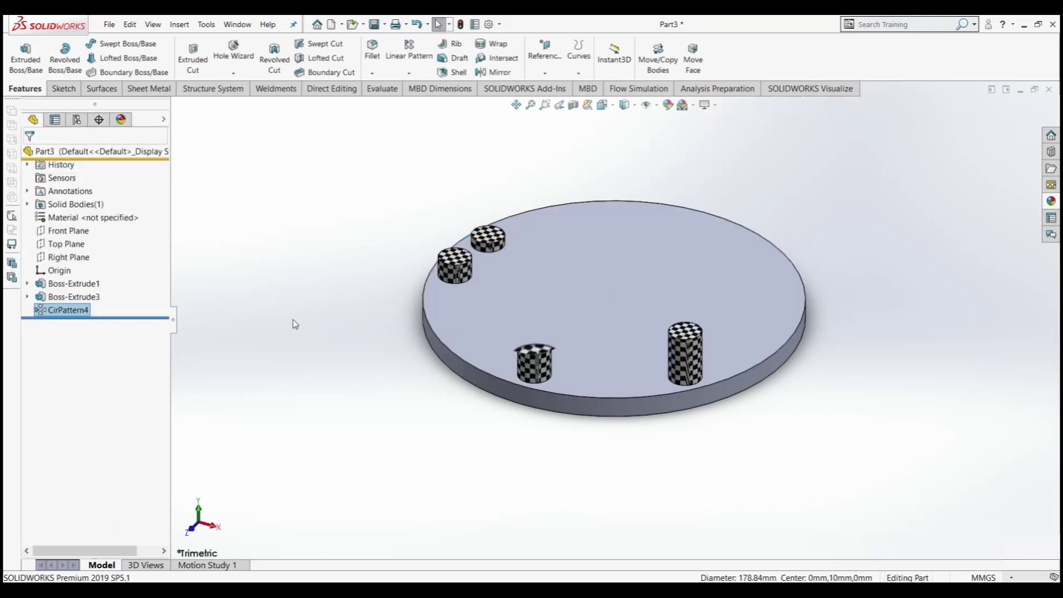
Rotate the view to compare the four checkered pegs rising progressively taller around the disc edge
right_click(292, 262)
mouse_move(342, 283)
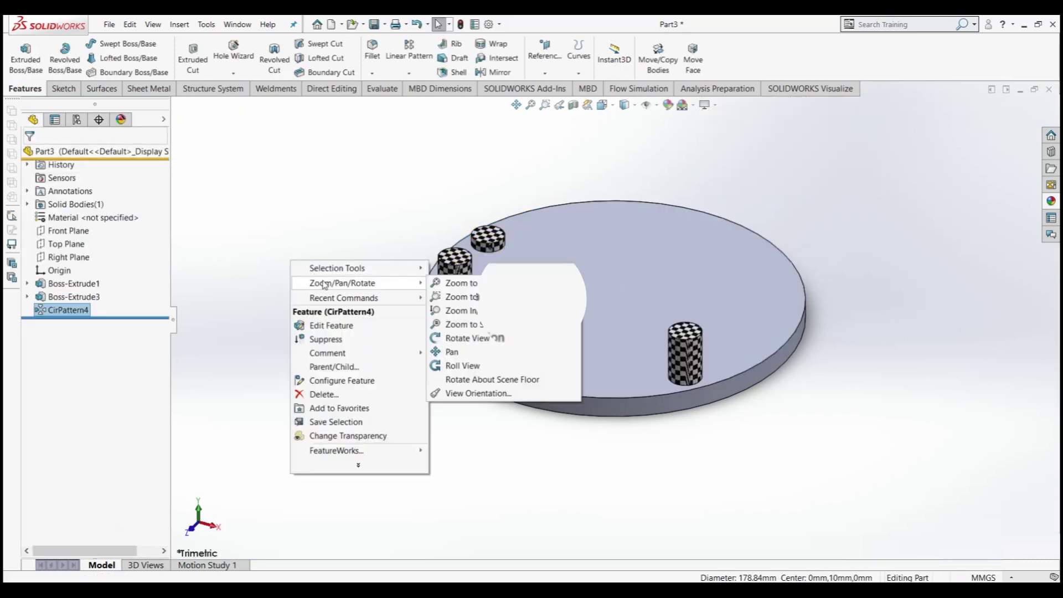
left_click(458, 339)
mouse_move(515, 376)
left_mouse_down()
mouse_move(538, 308)
mouse_move(664, 398)
mouse_move(779, 504)
mouse_move(755, 510)
mouse_move(648, 456)
mouse_move(572, 442)
mouse_move(408, 432)
mouse_move(214, 451)
mouse_move(257, 506)
mouse_move(265, 491)
mouse_move(256, 491)
left_mouse_up()
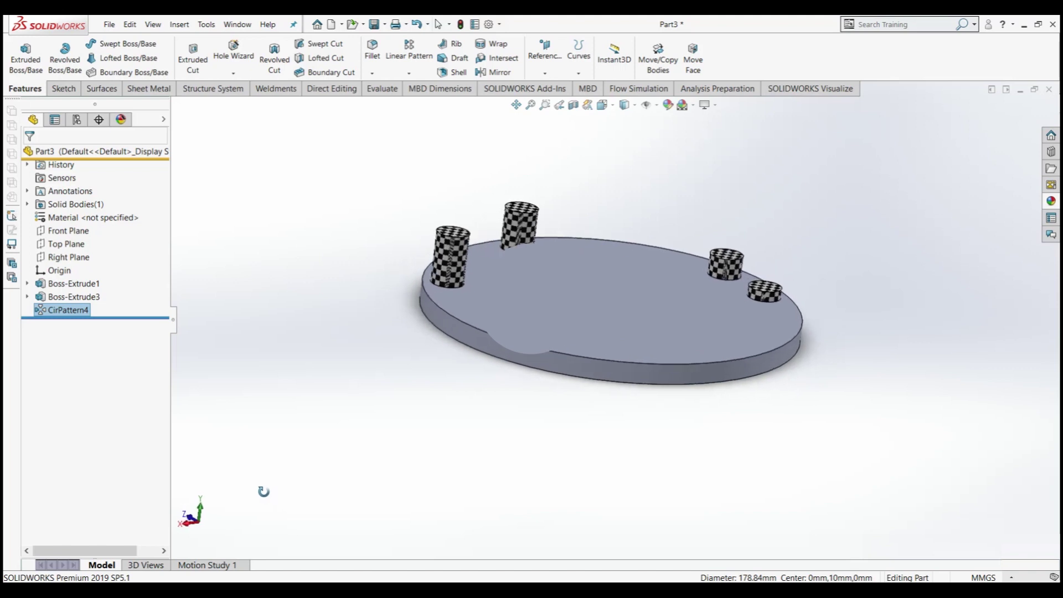